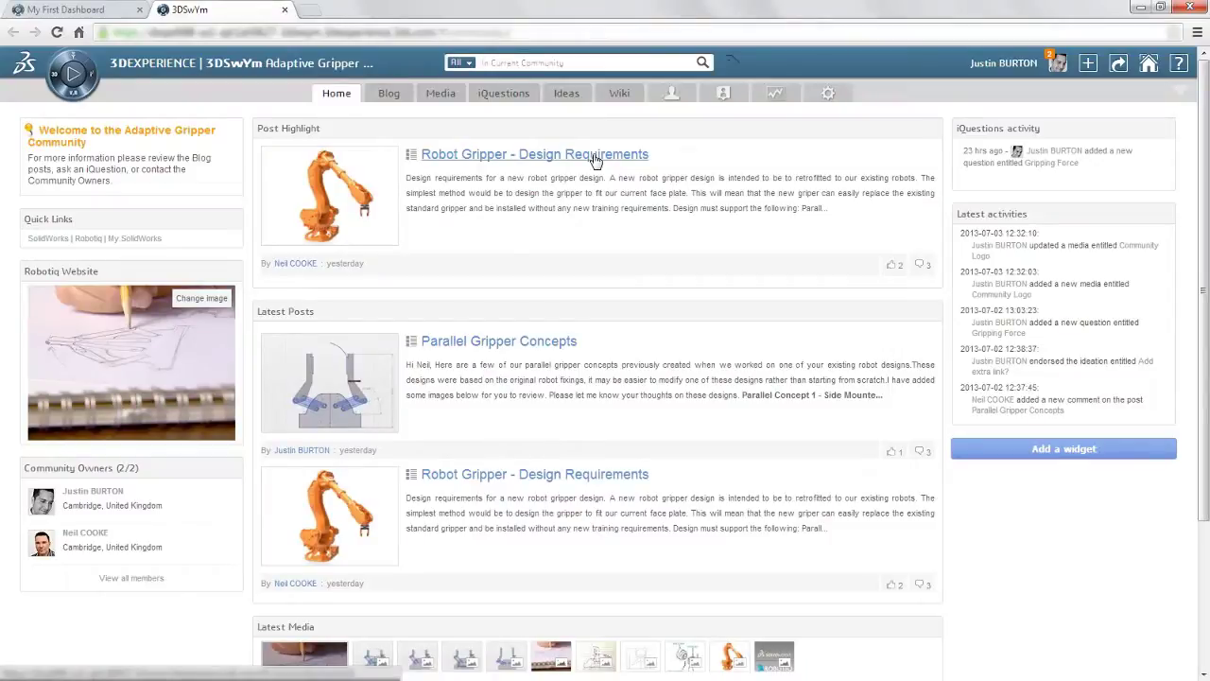
Open the Robot Gripper - Design Requirements post and read it through to the comments.
click(596, 161)
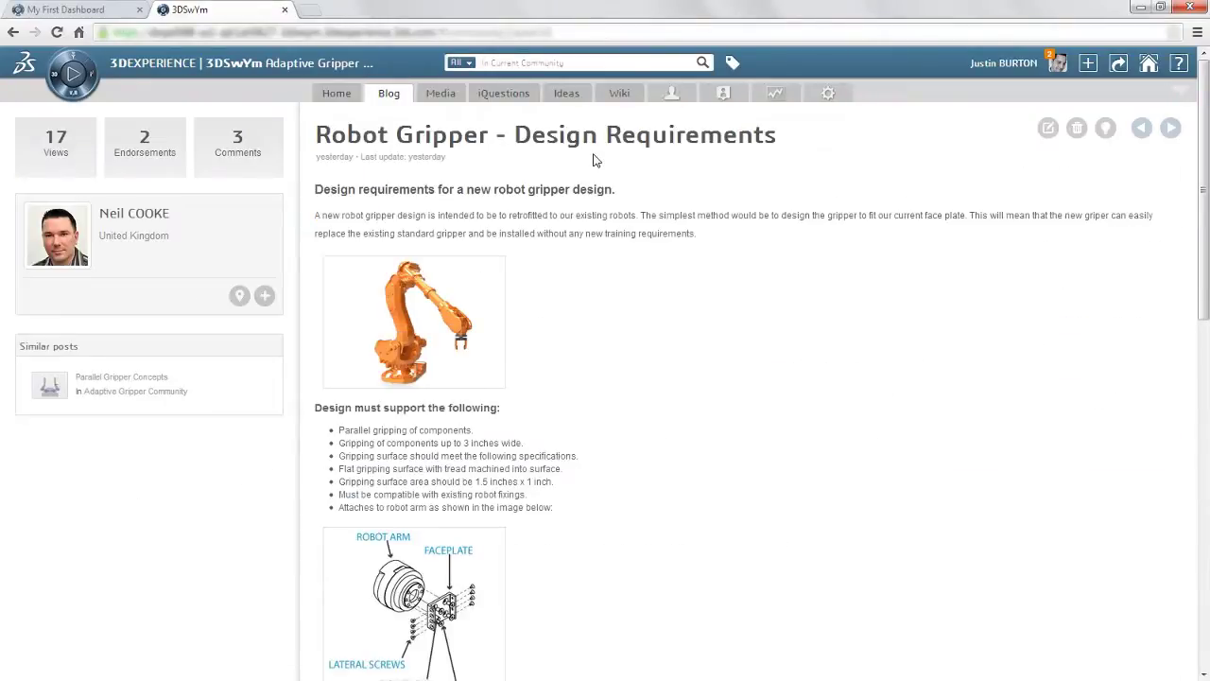
scroll(596, 161, down, 7)
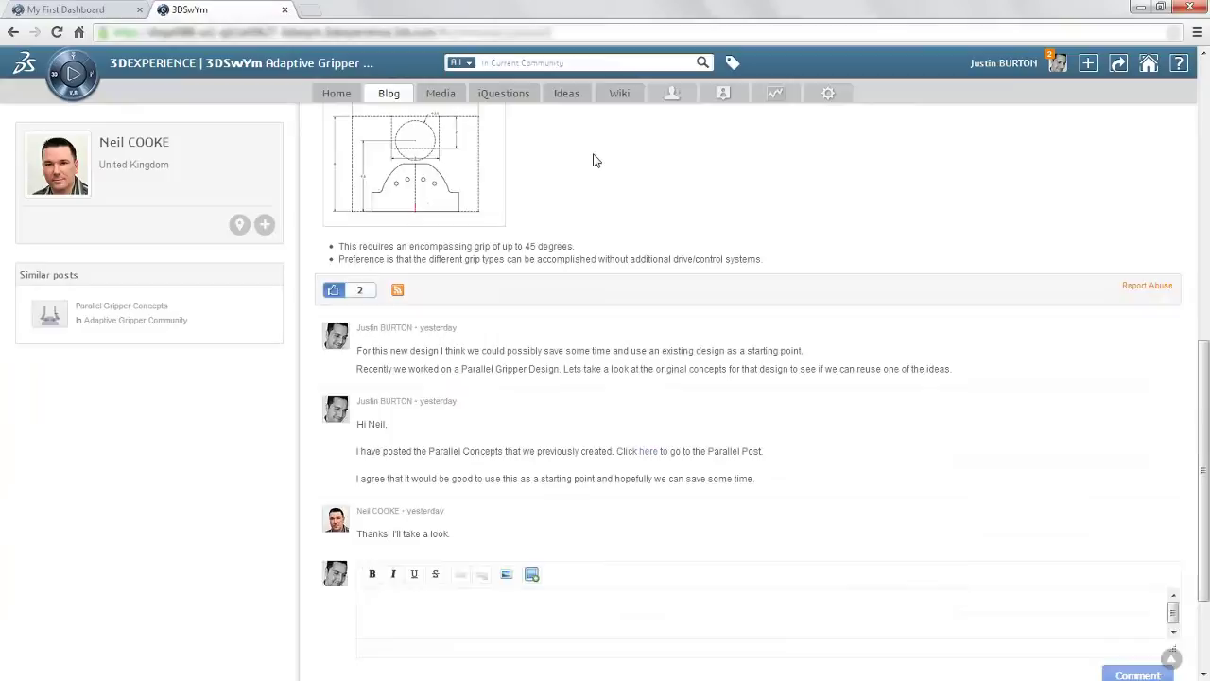
scroll(595, 161, down, 2)
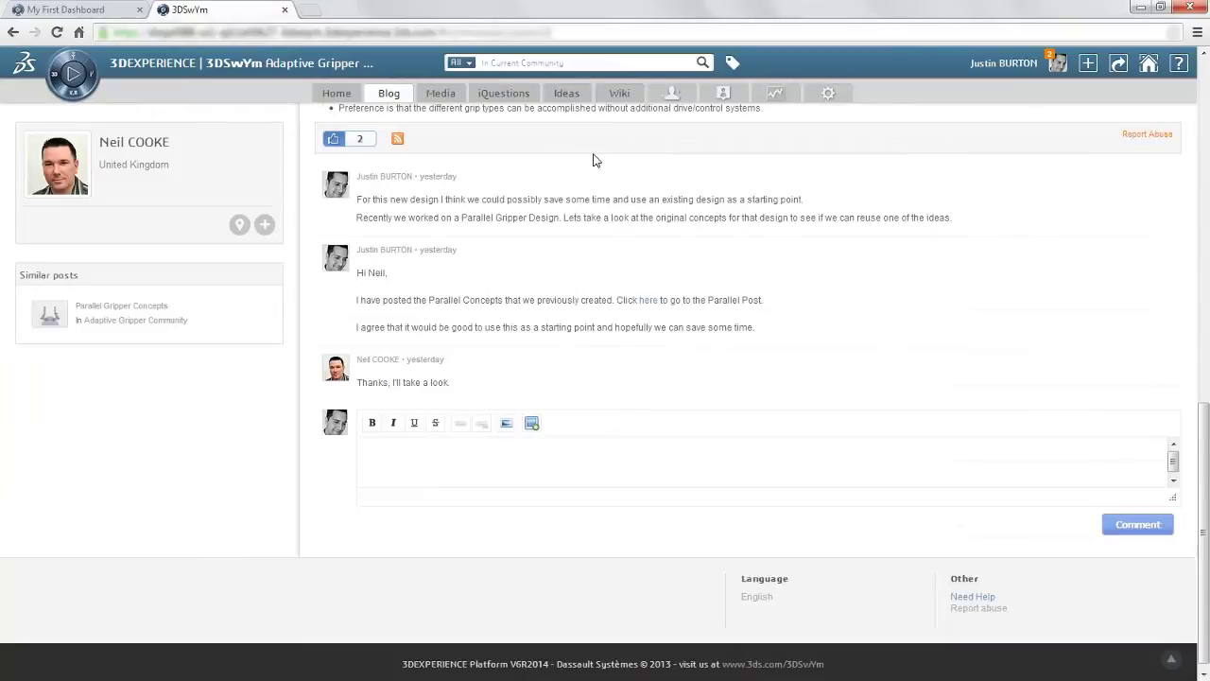
Follow the comment link to the Parallel Gripper Concepts post and review its four concepts and the comments.
click(653, 301)
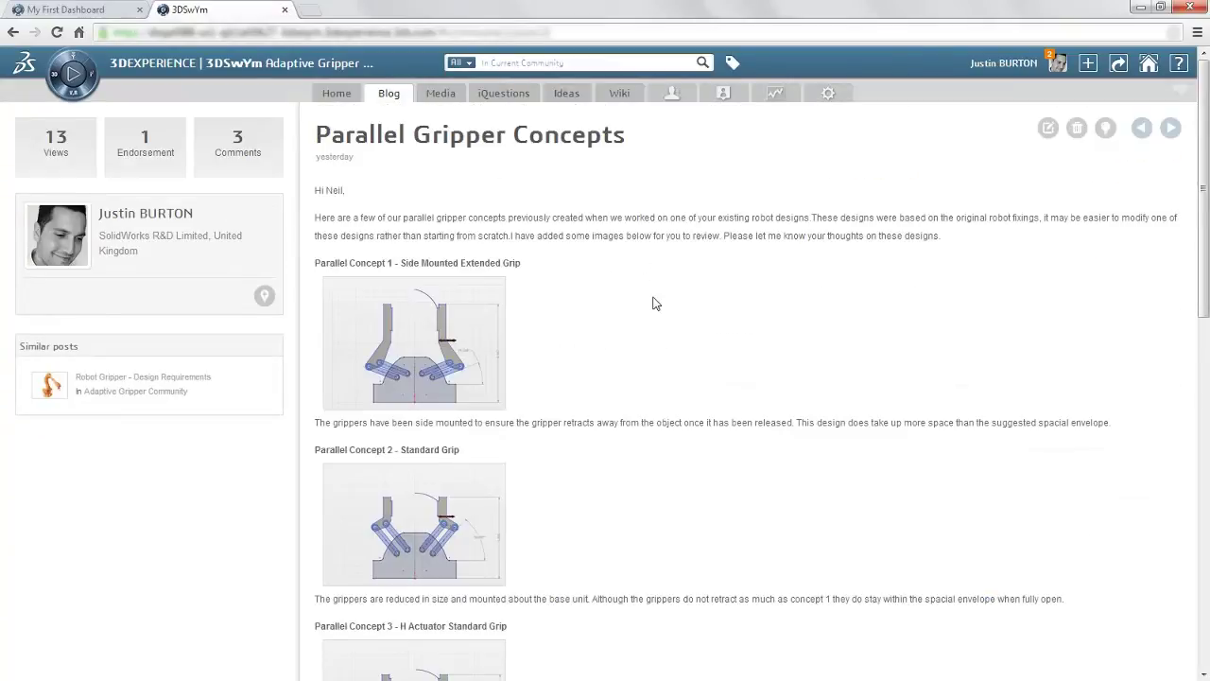
scroll(655, 303, down, 5)
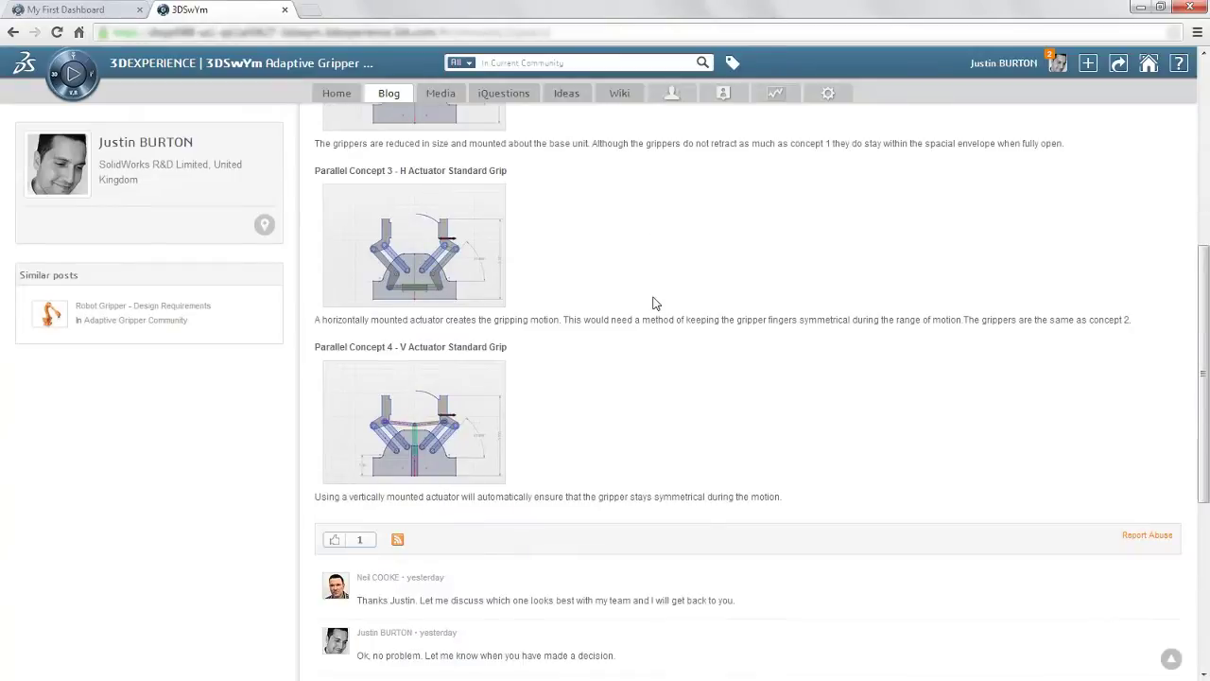
scroll(652, 302, down, 4)
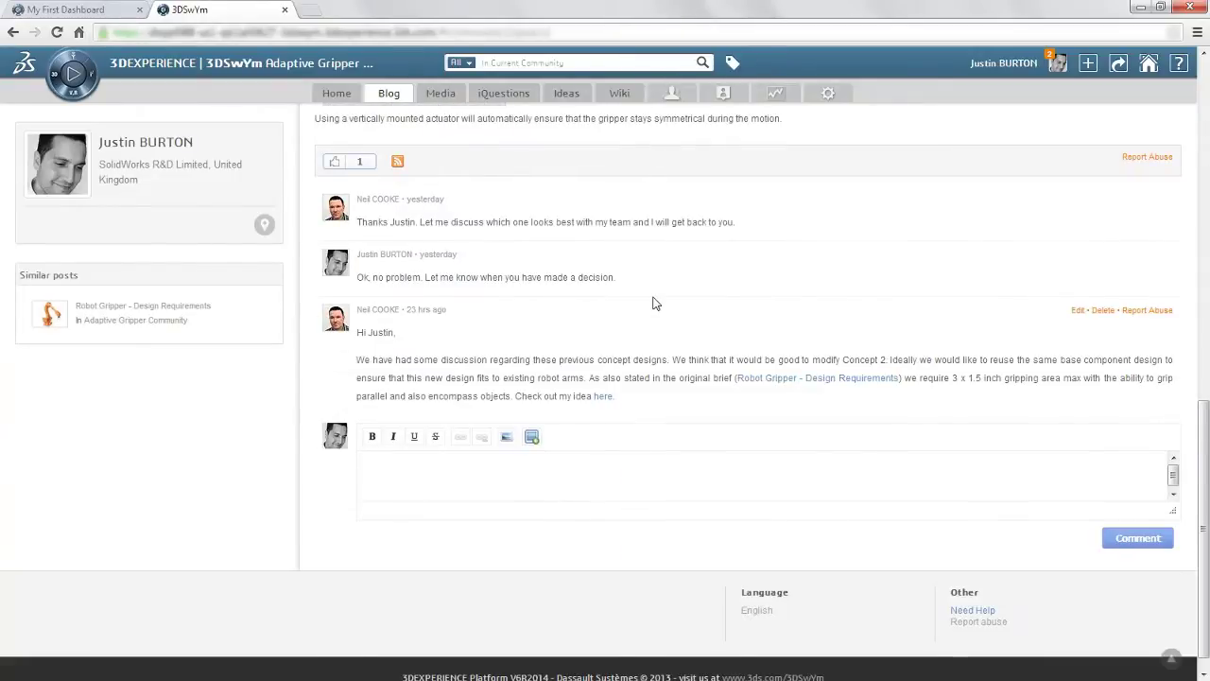
Open the linked Add extra link? idea and view its hand-drawn sketch enlarged.
click(605, 397)
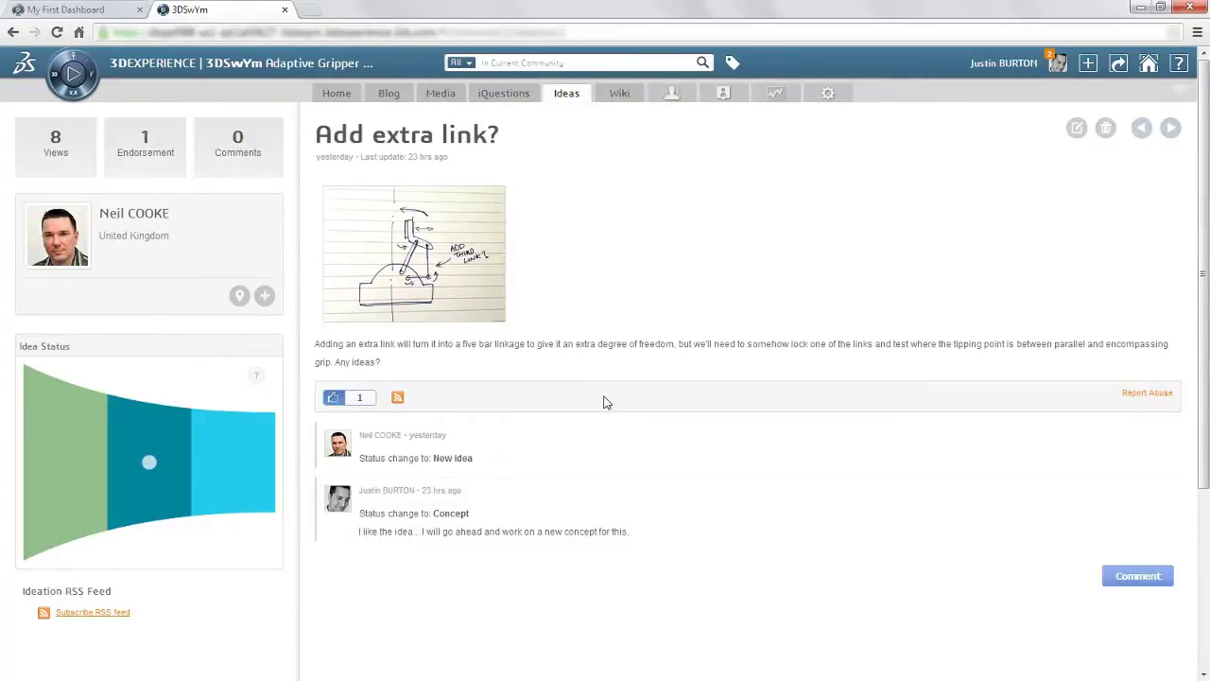
click(489, 283)
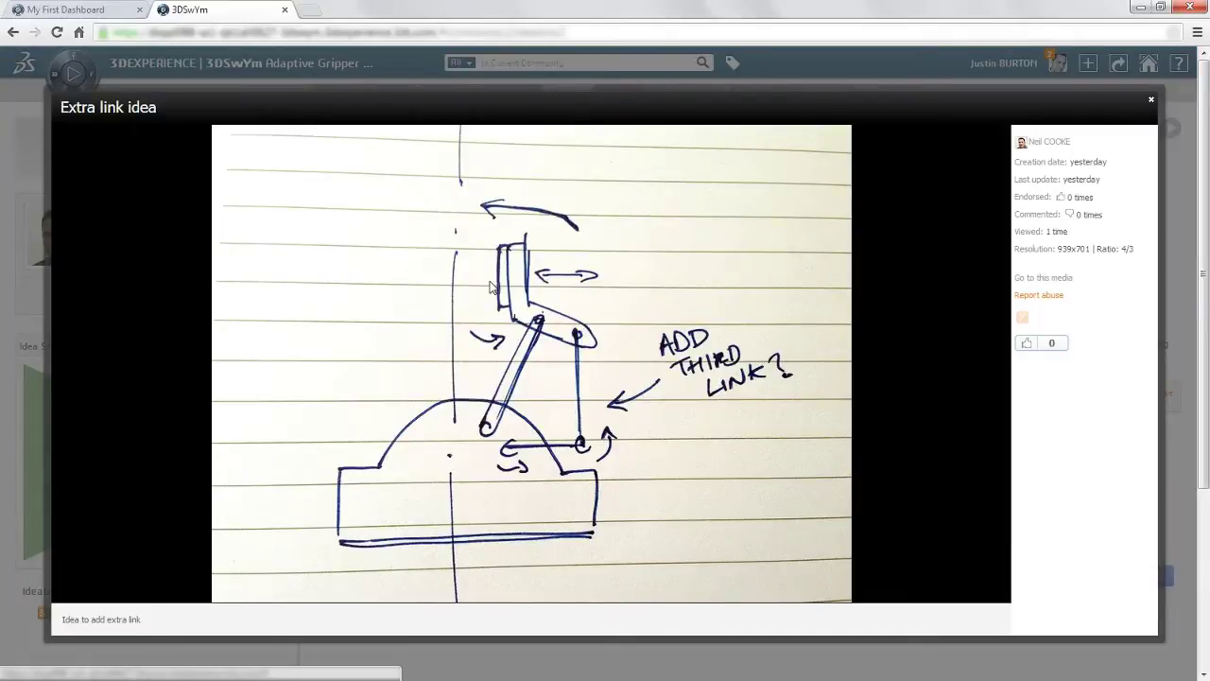
key(Escape)
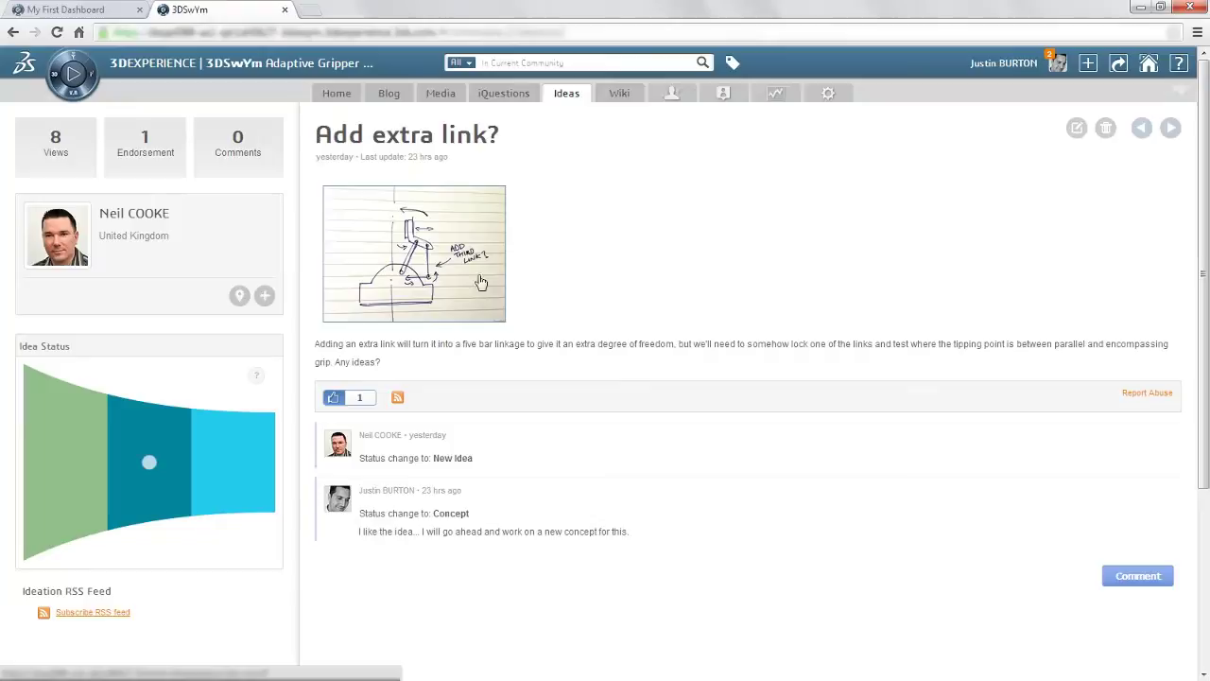
Return to My First Dashboard and launch SolidWorks Mechanical Conceptual from the 3D modeling apps.
click(102, 11)
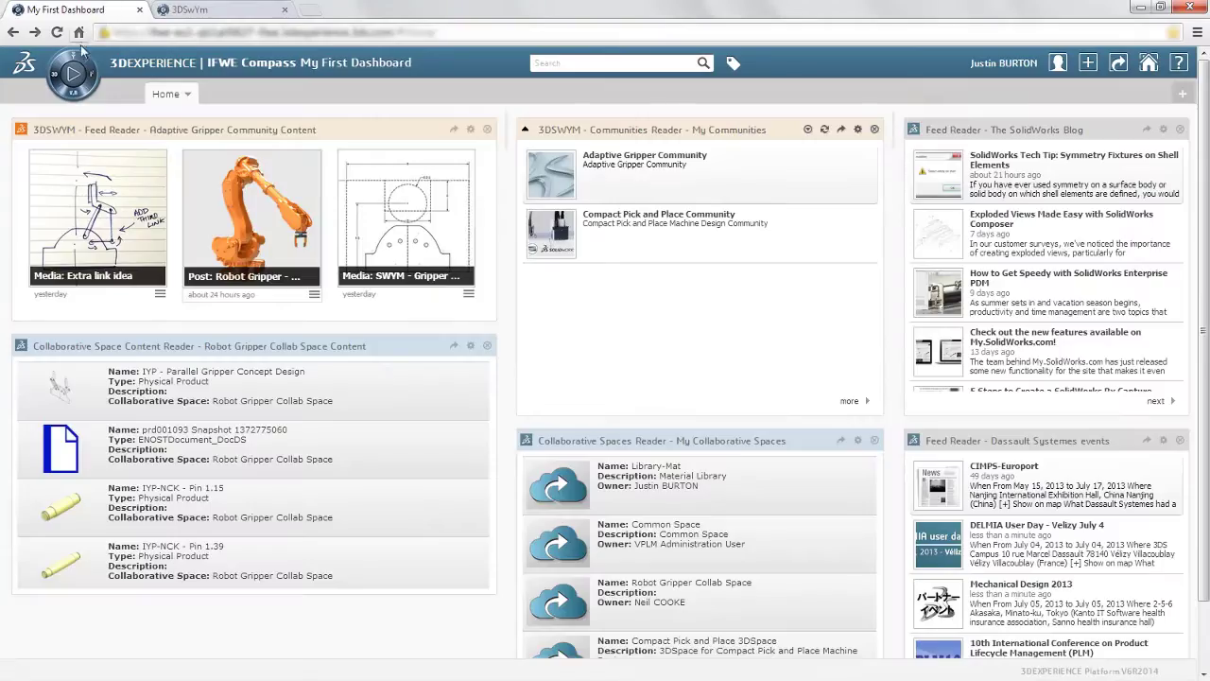
click(59, 80)
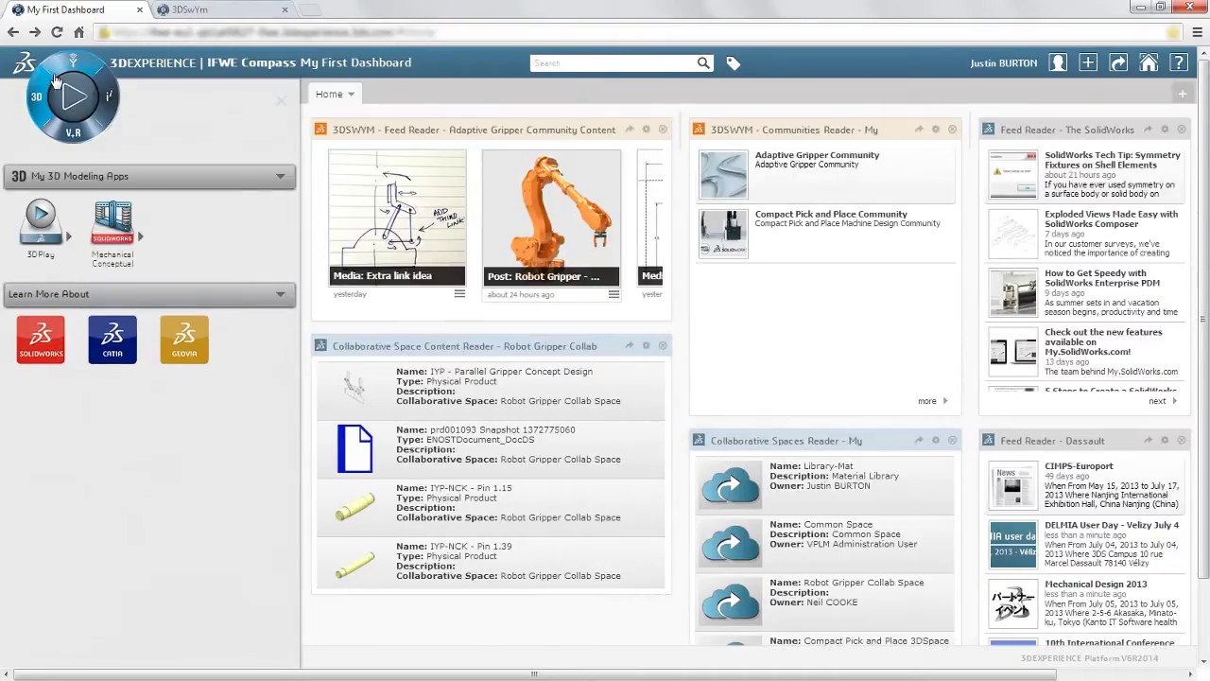
click(115, 219)
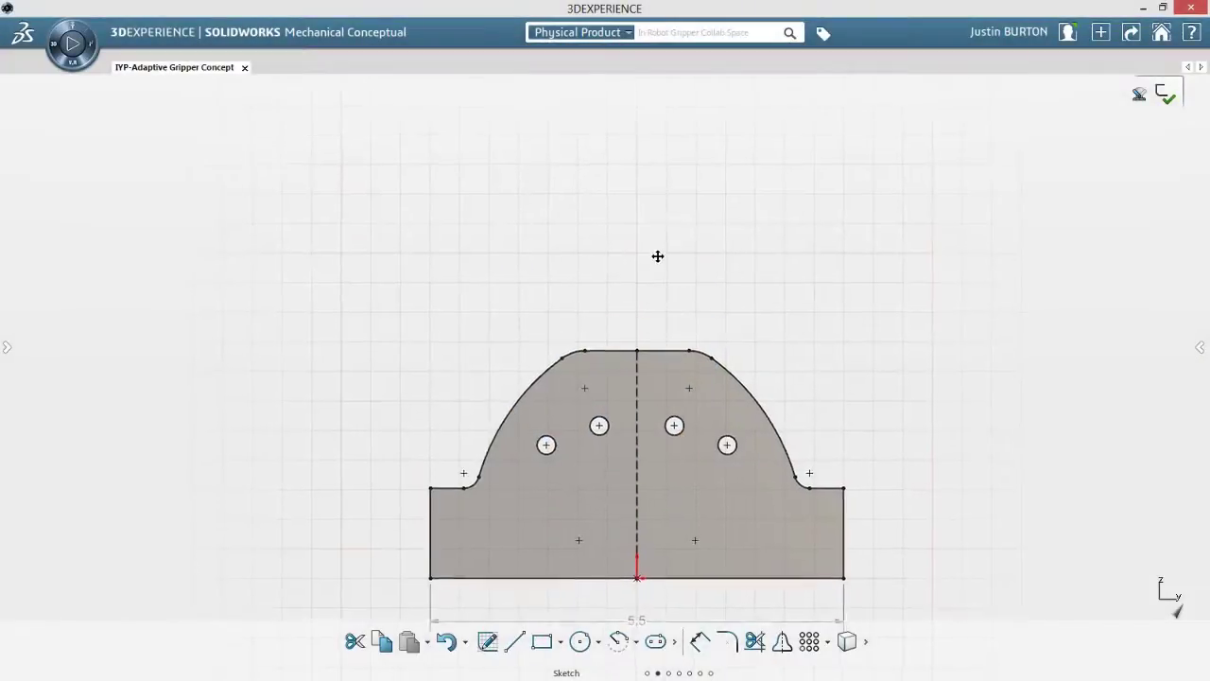
Sketch a narrow upright rectangle above the gripper base as the start of the gripper finger.
ctrl+middle_drag(658, 256, 658, 321)
scroll(658, 320, up, 5)
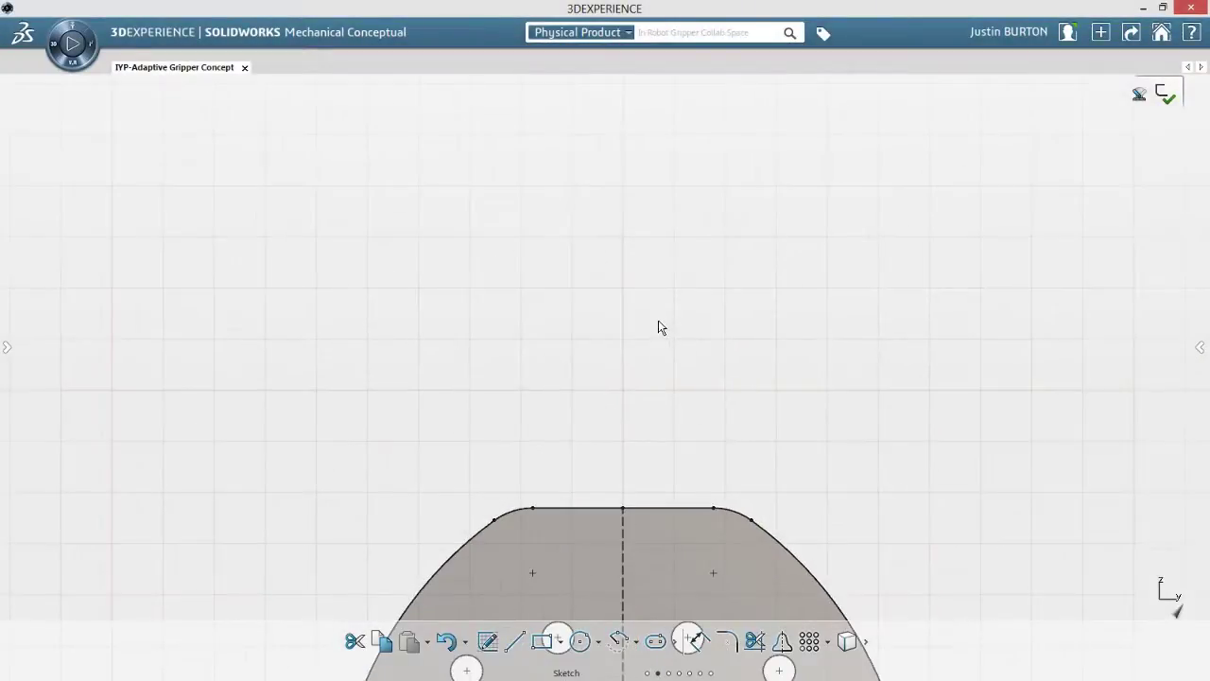
right_drag(659, 321, 665, 397)
drag(622, 201, 674, 335)
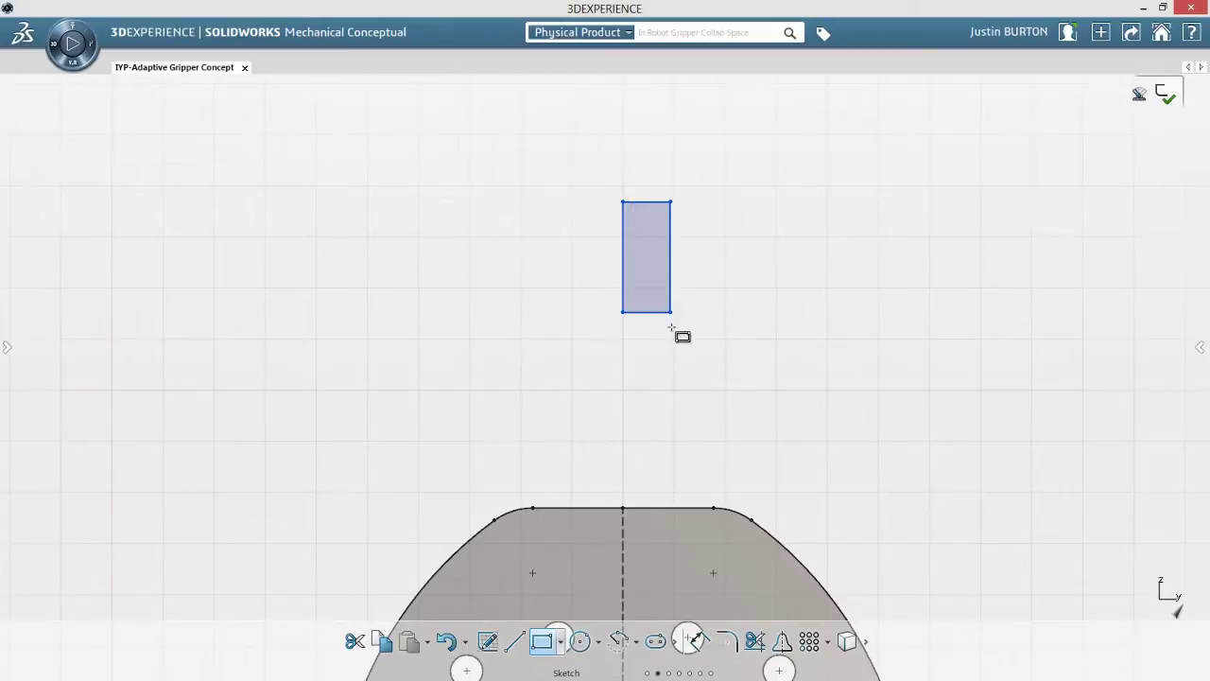
Sketch a slot sloping down from the midpoint of the rectangle's lower edge, 0.75 in between centers, and dimension its end radius as 0.25 in.
right_click(726, 330)
click(672, 382)
click(646, 336)
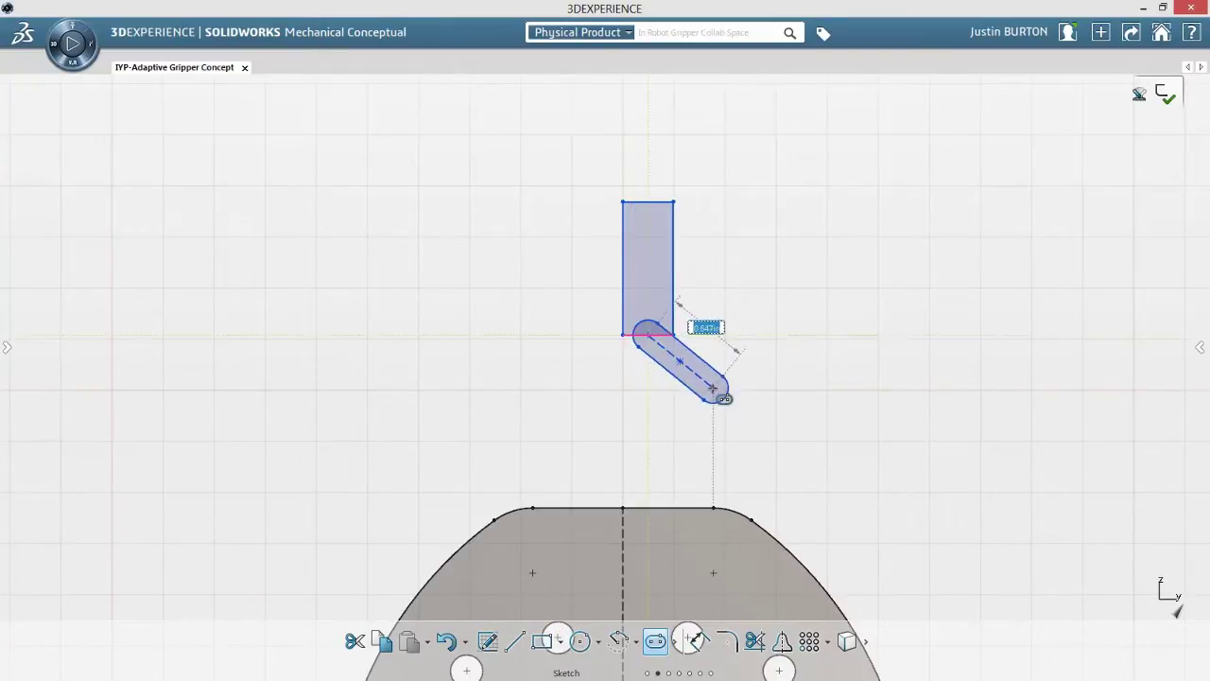
click(714, 387)
click(727, 370)
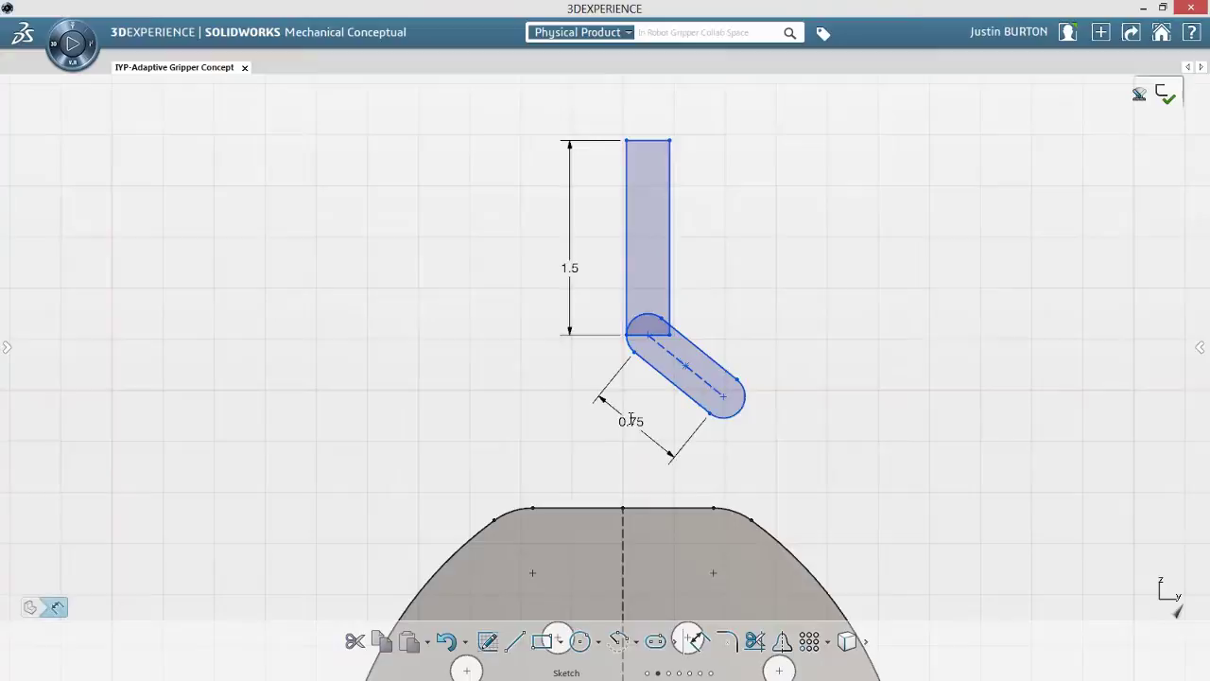
click(745, 399)
click(801, 400)
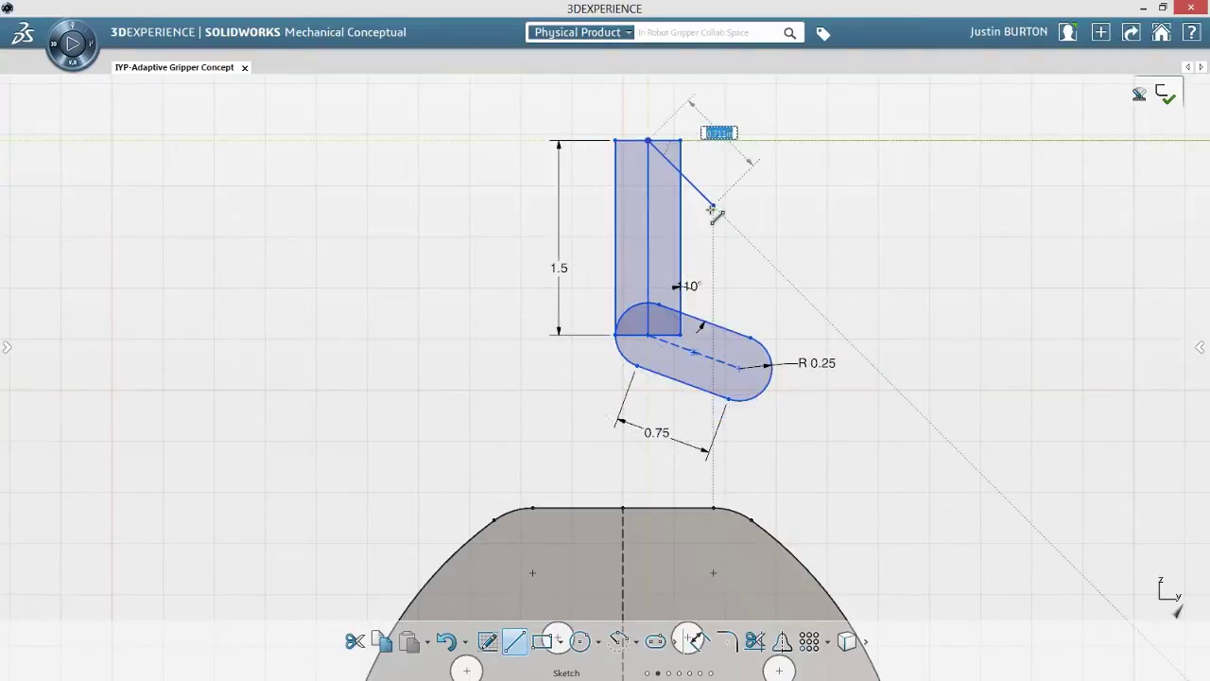
Draw the finger's outer profile as a diagonal line from the top edge's midpoint followed by a vertical line down to the slot.
click(713, 205)
click(712, 335)
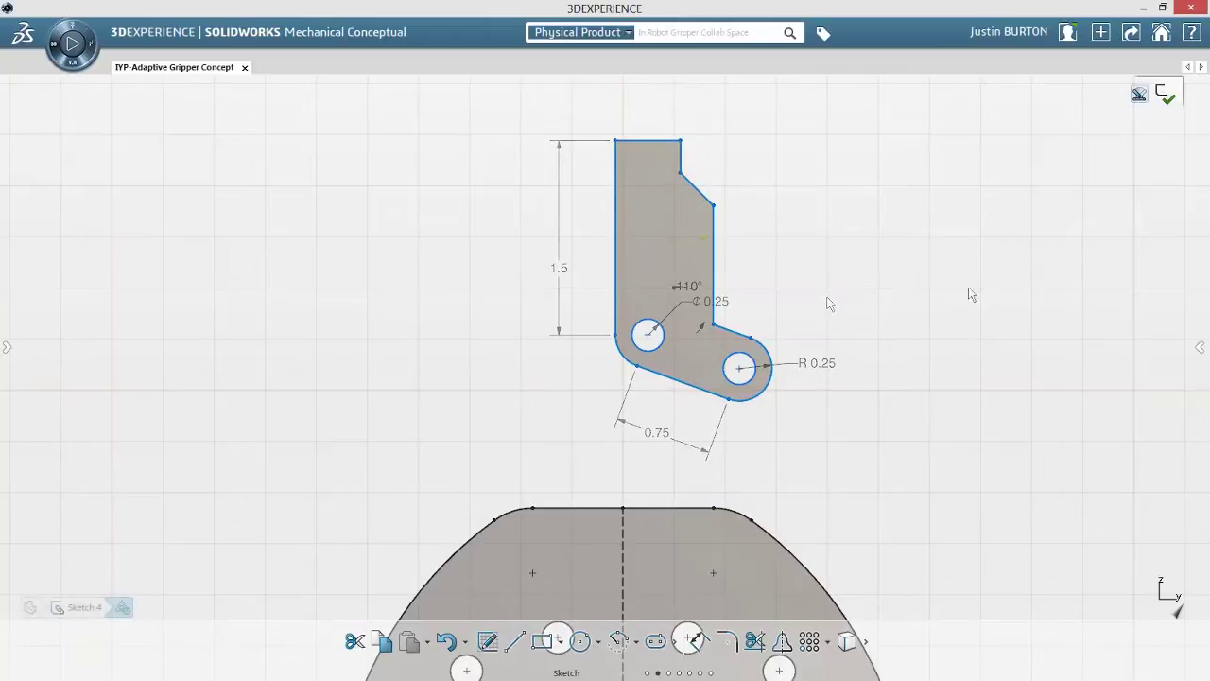
Sketch two slot-shaped links joining the finger's two holes to the two holes on the right half of the base.
scroll(778, 359, down, 3)
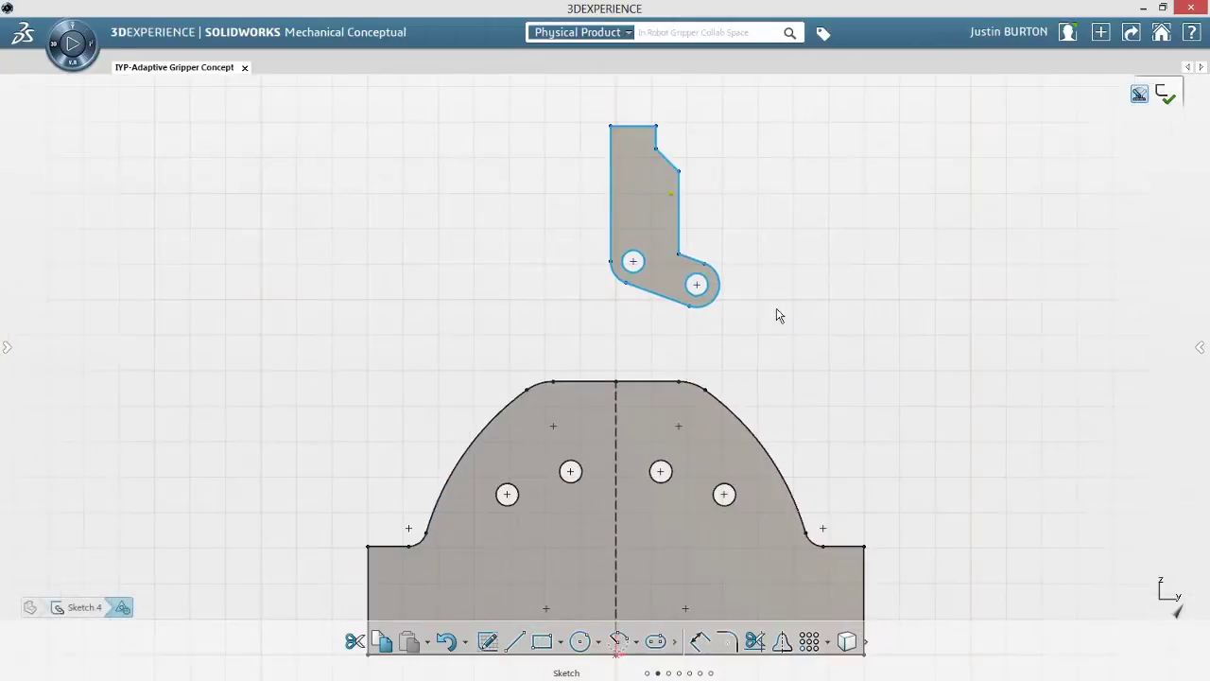
right_click(778, 315)
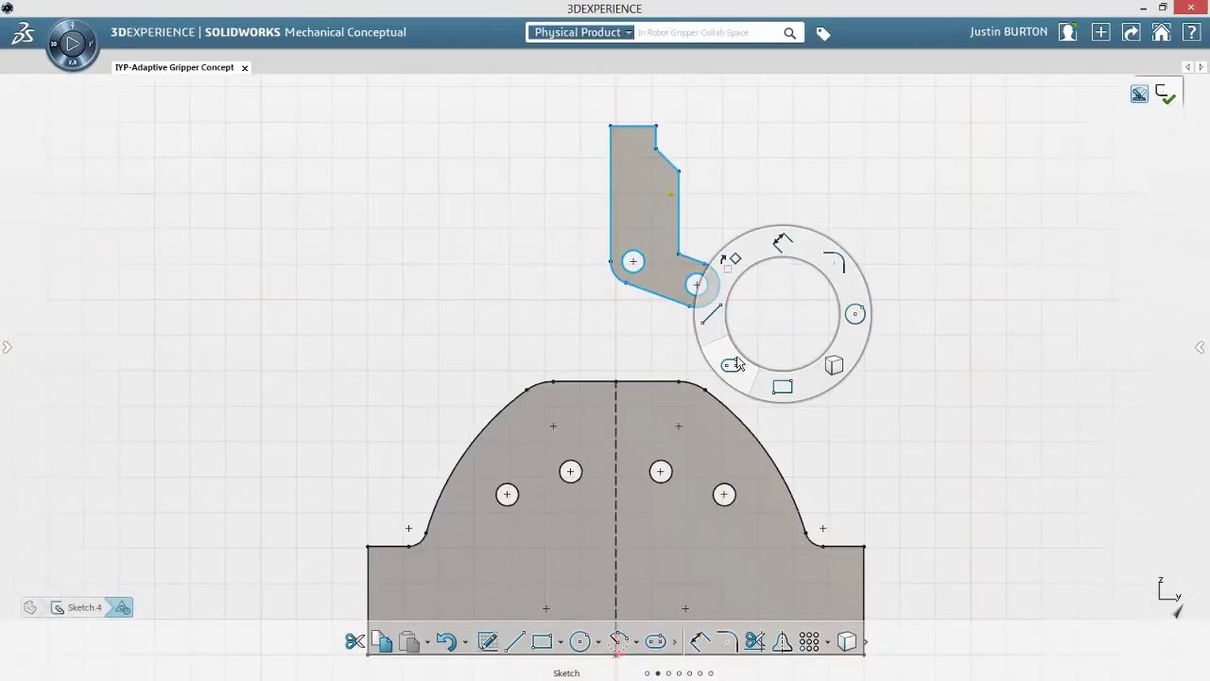
click(739, 366)
click(660, 471)
click(633, 261)
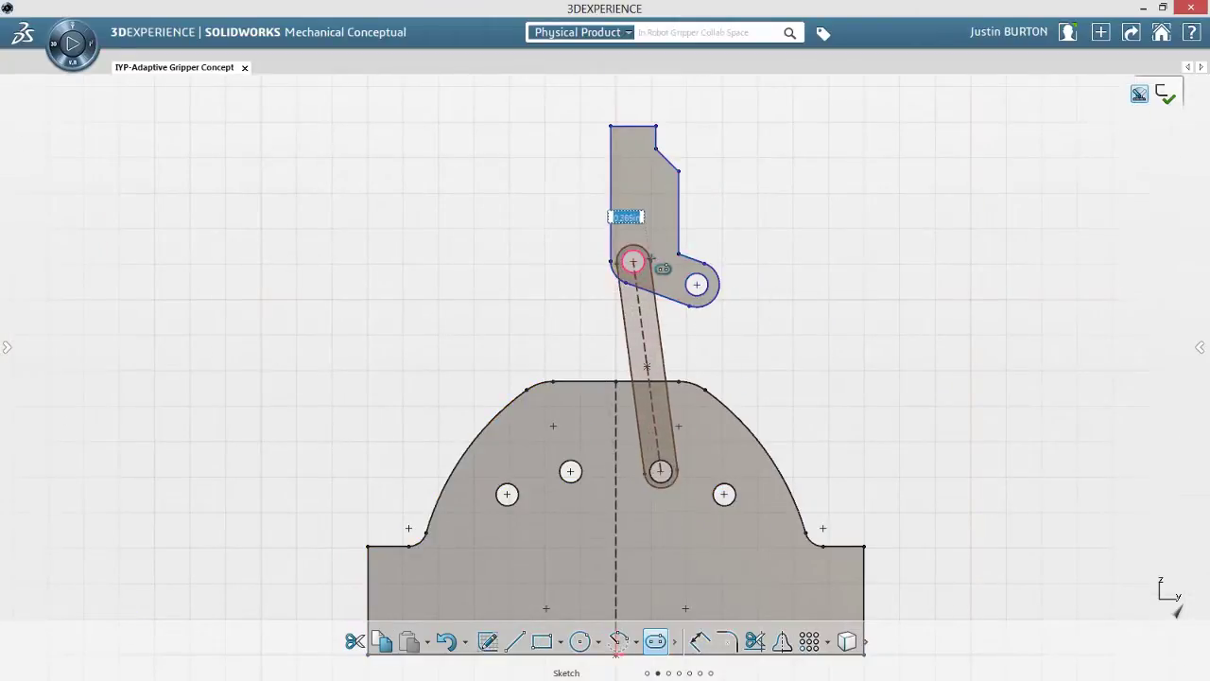
click(697, 285)
click(724, 494)
Swing the finger linkage outward to its open position and mirror the finger and links about the base's vertical centerline.
drag(633, 261, 756, 274)
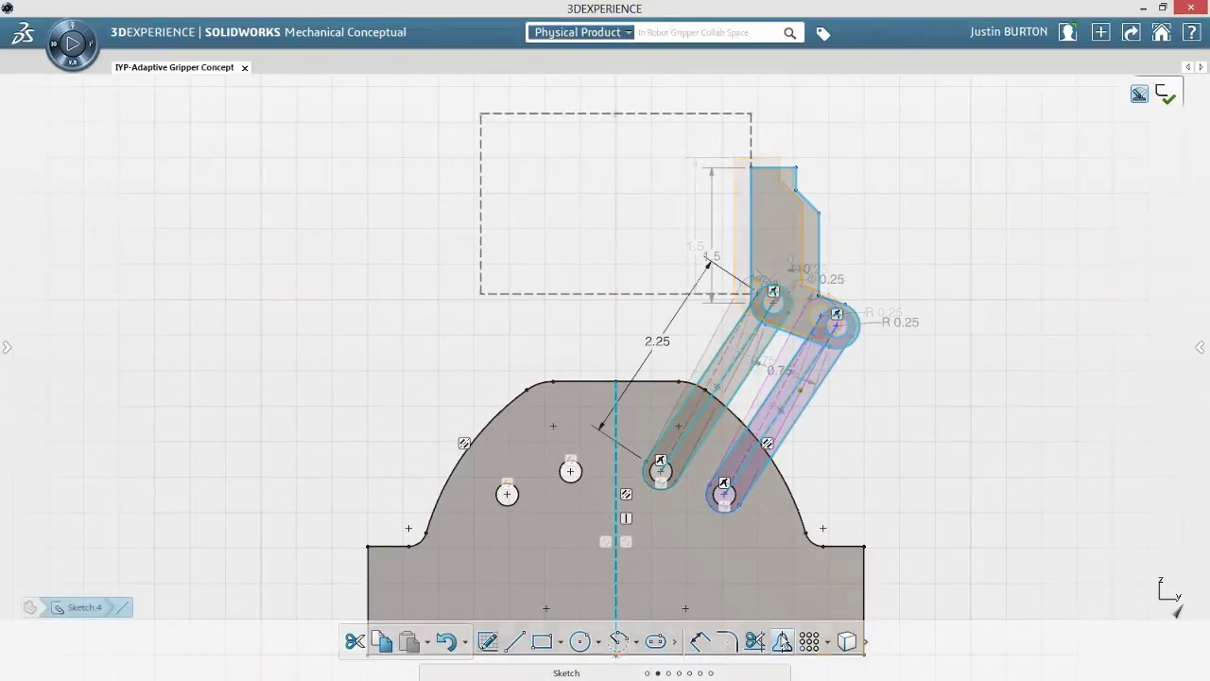
click(783, 643)
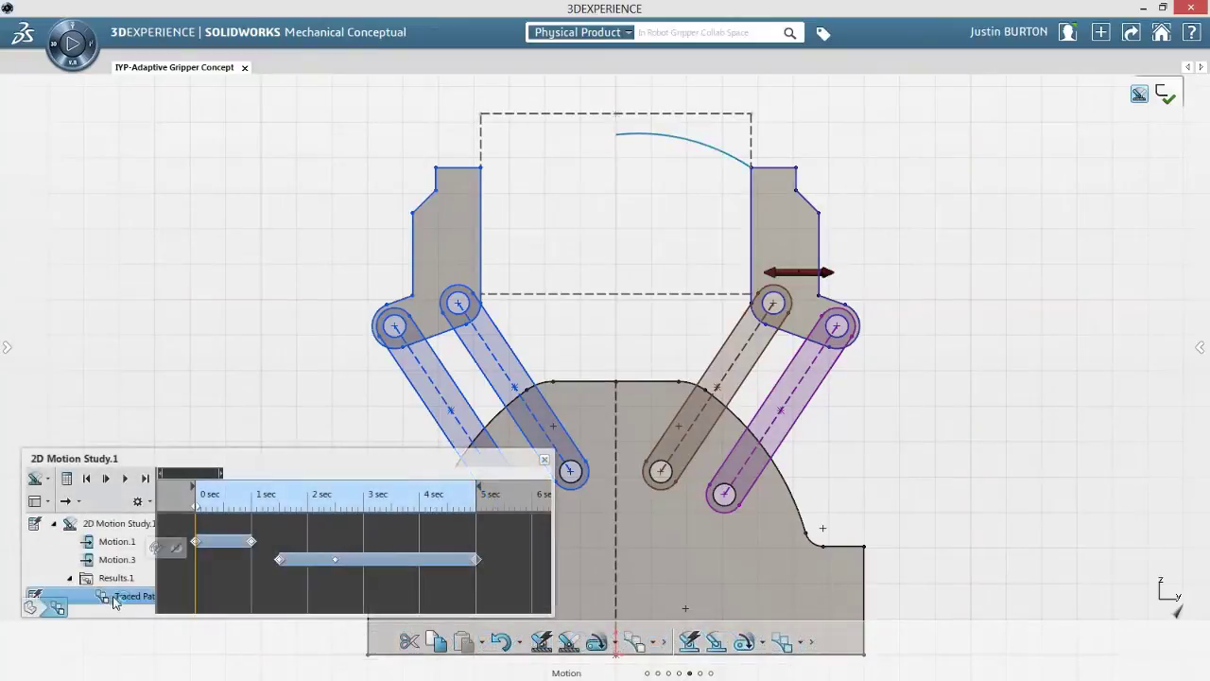
Trace the path of the right finger's upper inner corner in 2D Motion Study.1 and calculate the study.
double_click(115, 597)
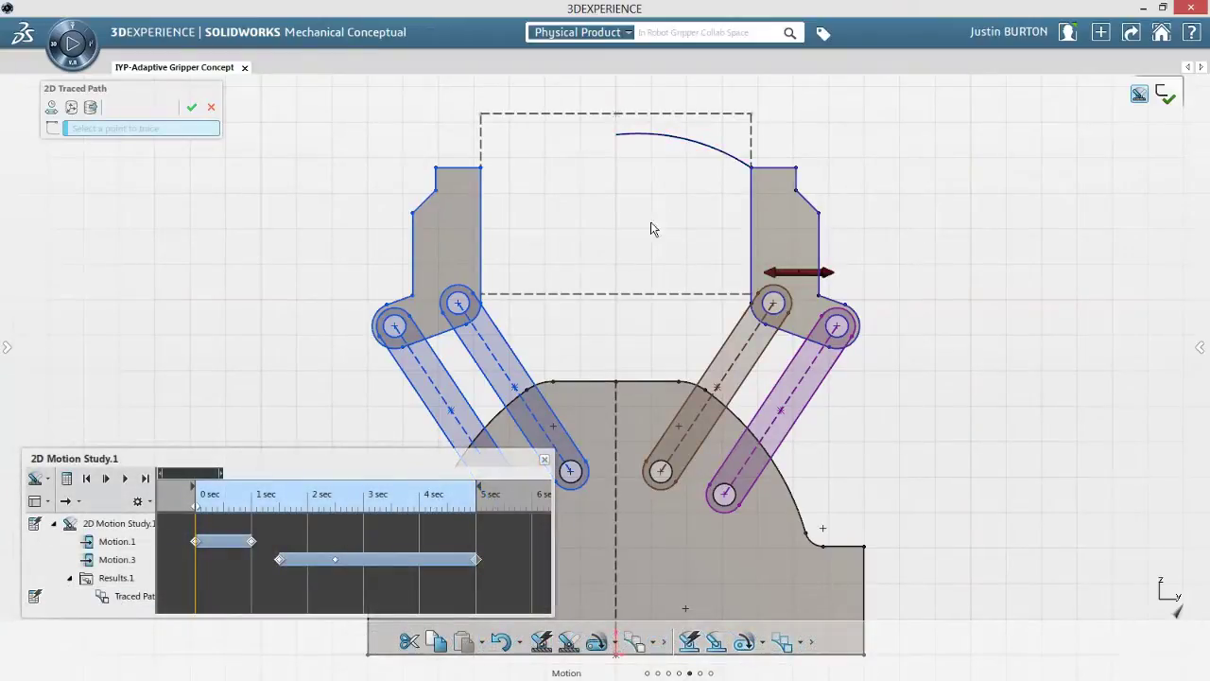
click(761, 175)
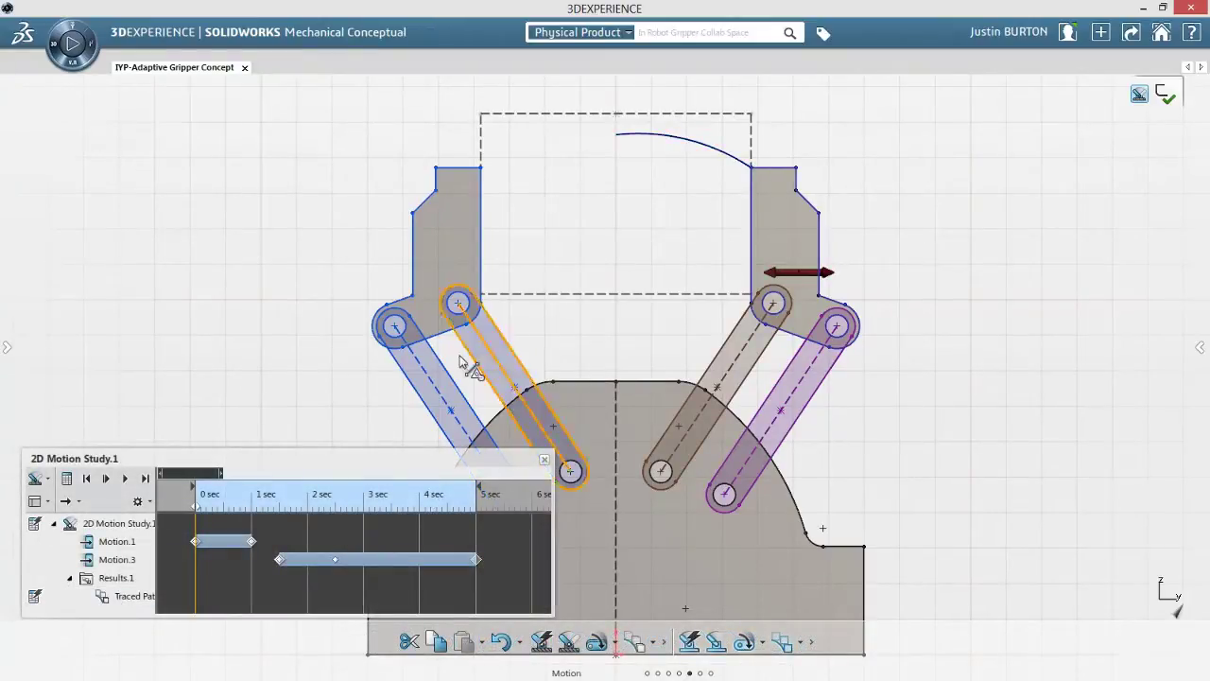
click(66, 479)
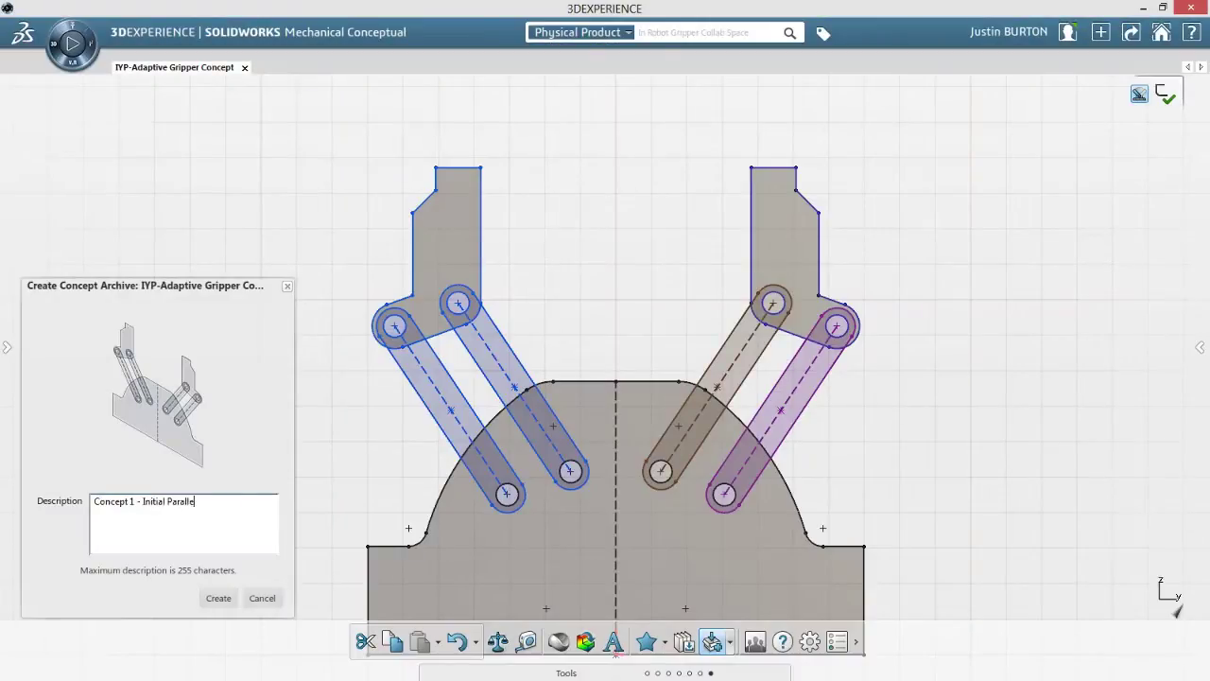
Create a concept archive of the parallel gripper design with a description starting "Concept 1 - Initial".
click(223, 598)
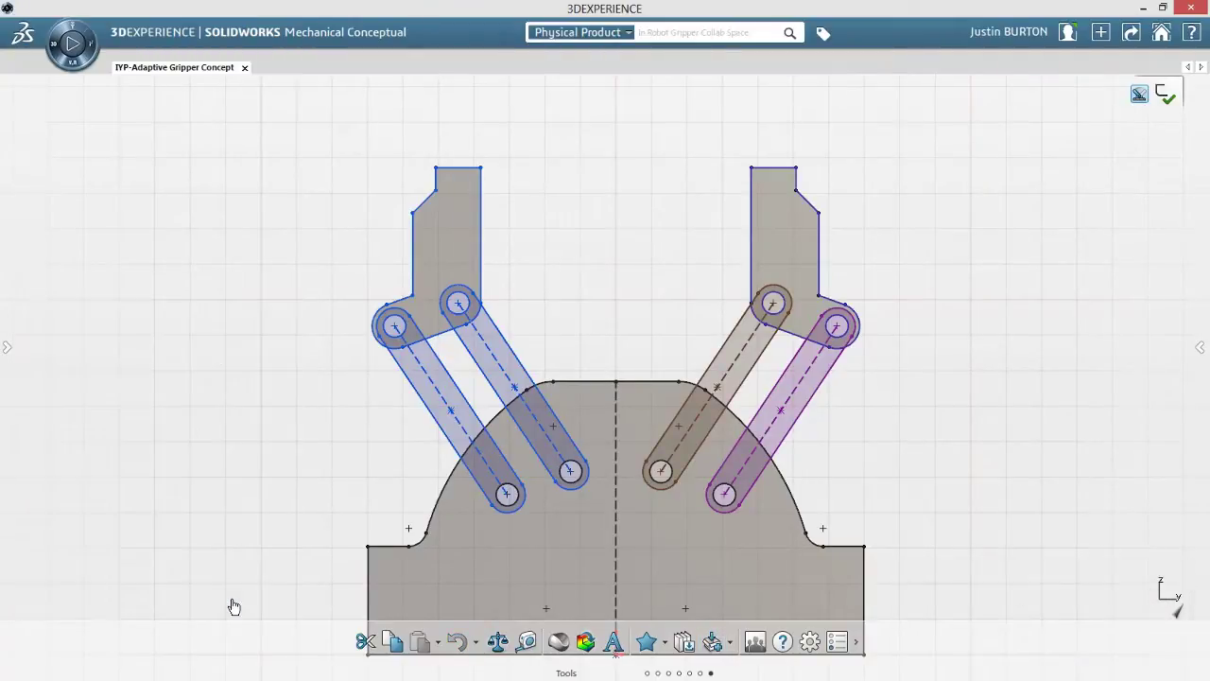
Compose a blog post titled Concept 1 - Initial Parallel Gripper in the Adaptive Gripper Community and insert a screen clipping of the gripper.
click(1202, 367)
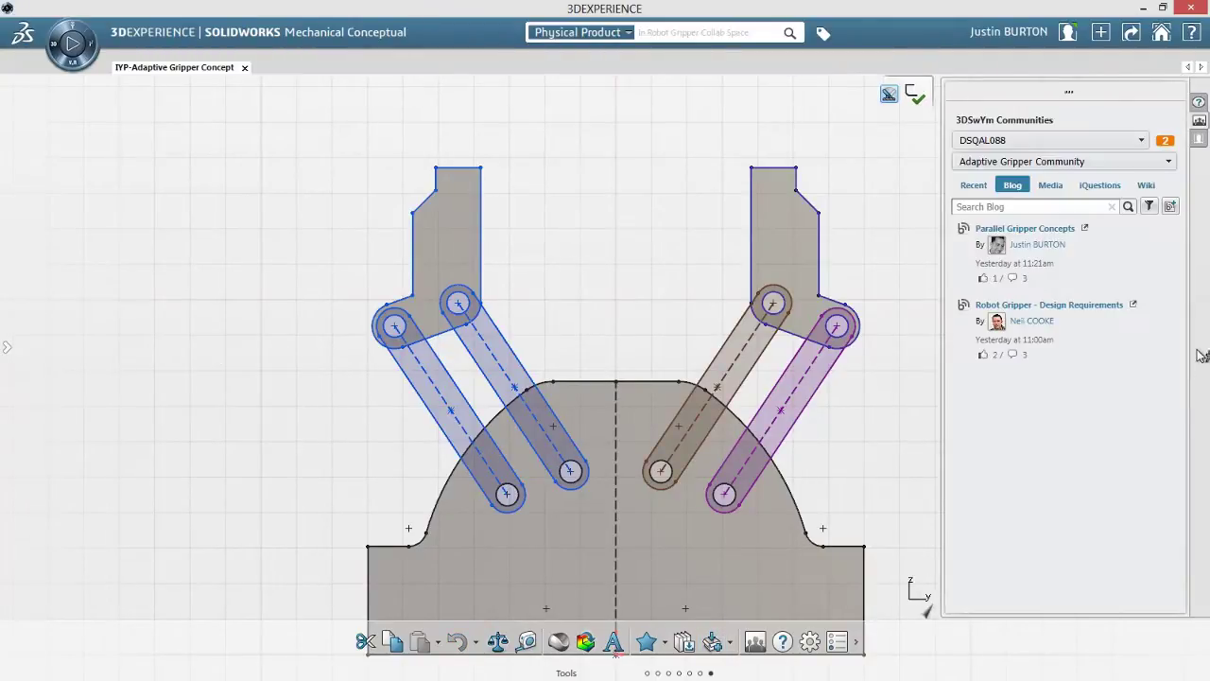
click(1171, 206)
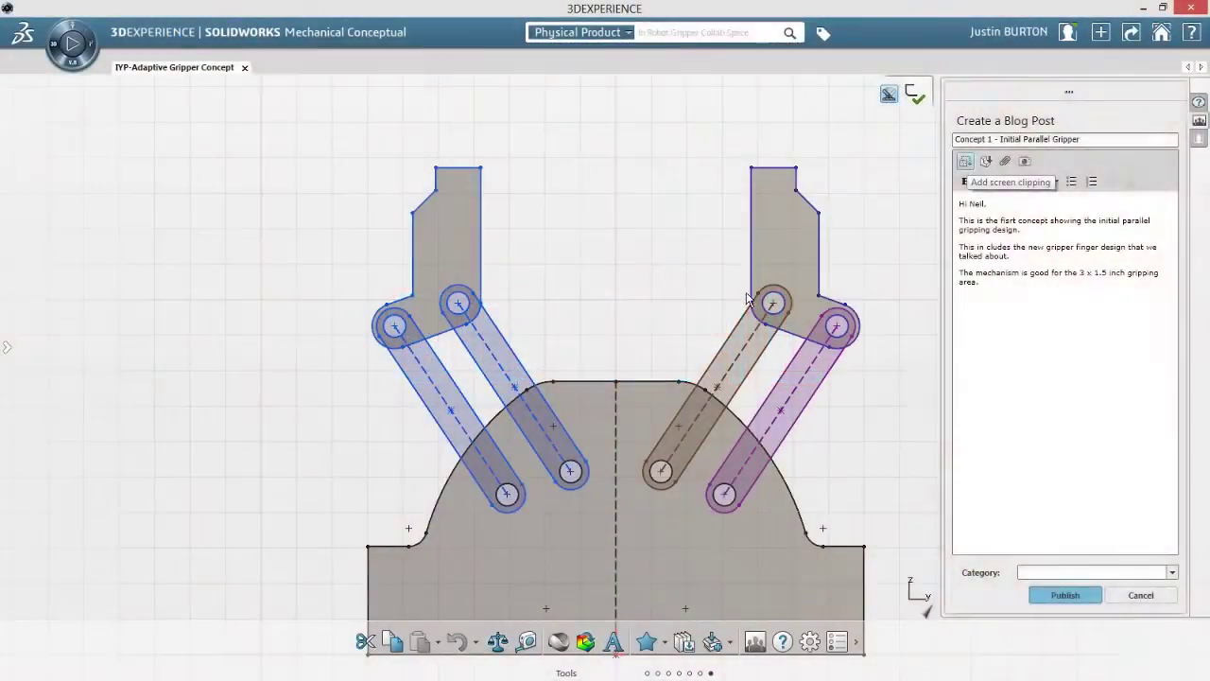
drag(346, 124, 871, 590)
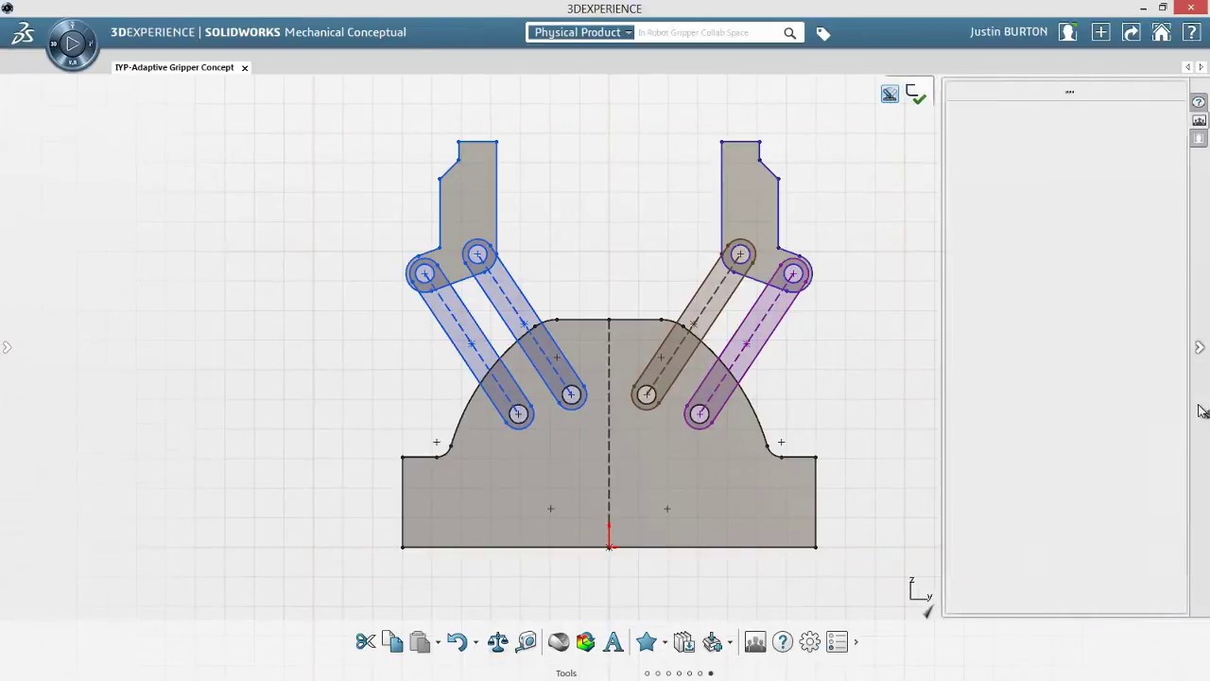
Set the blog post's category to Concept and publish it.
click(1066, 573)
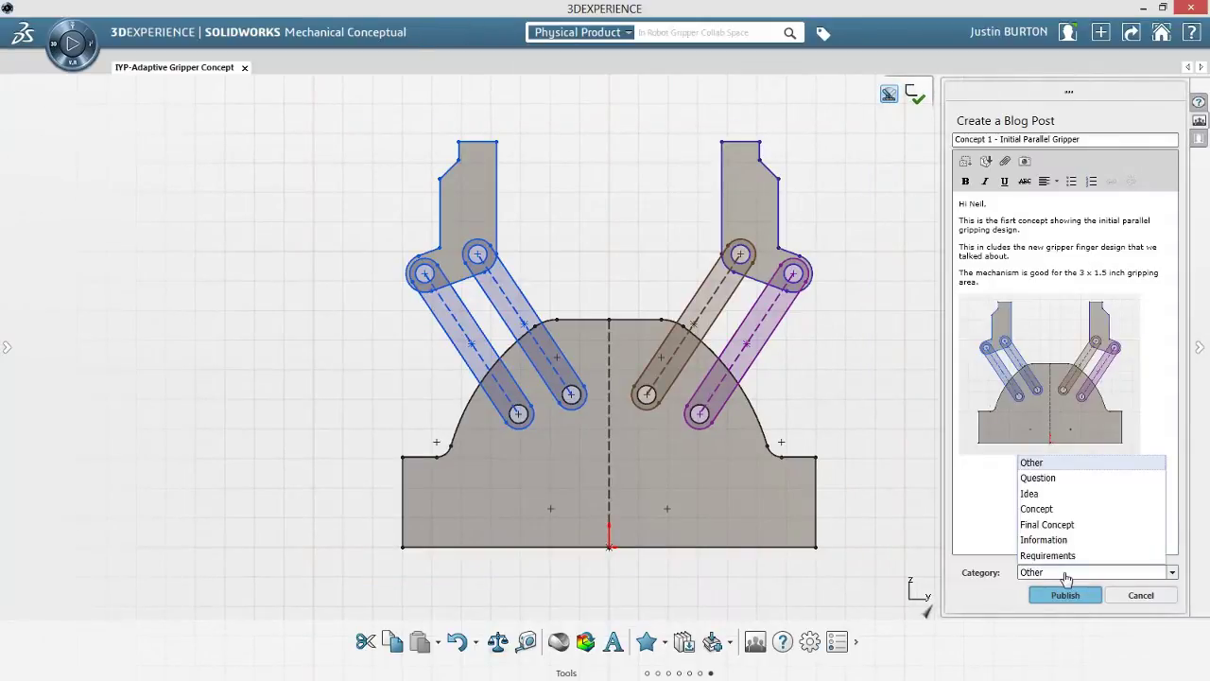
click(1040, 509)
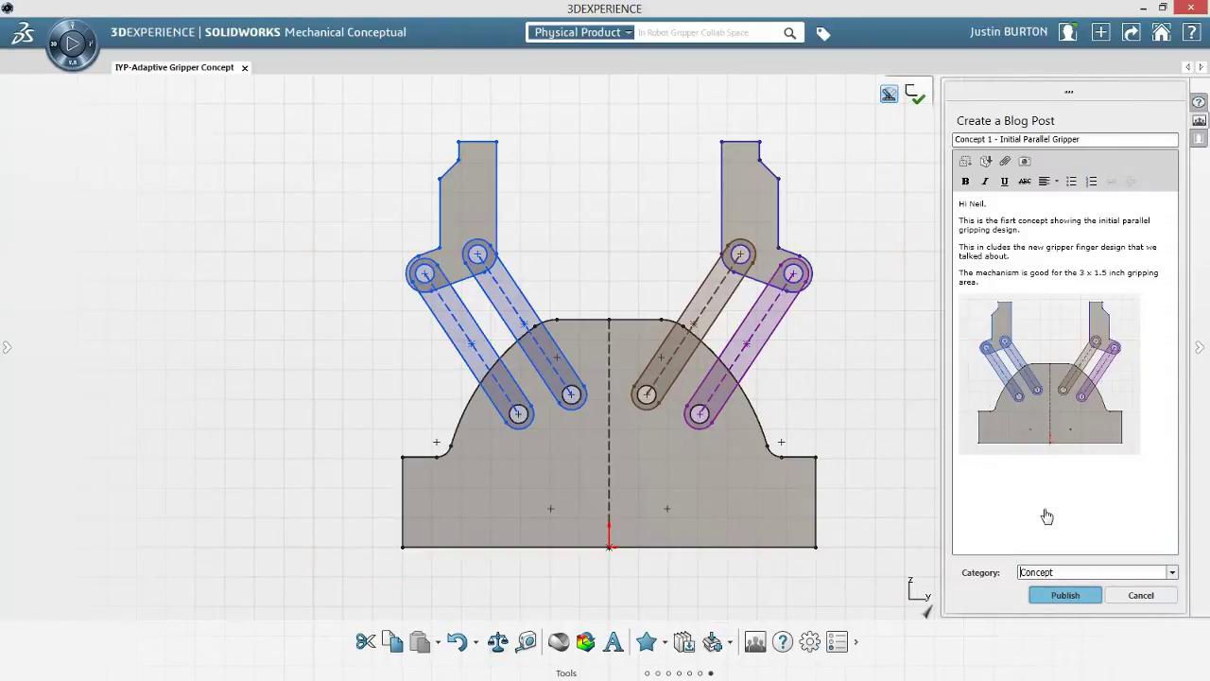
click(1077, 593)
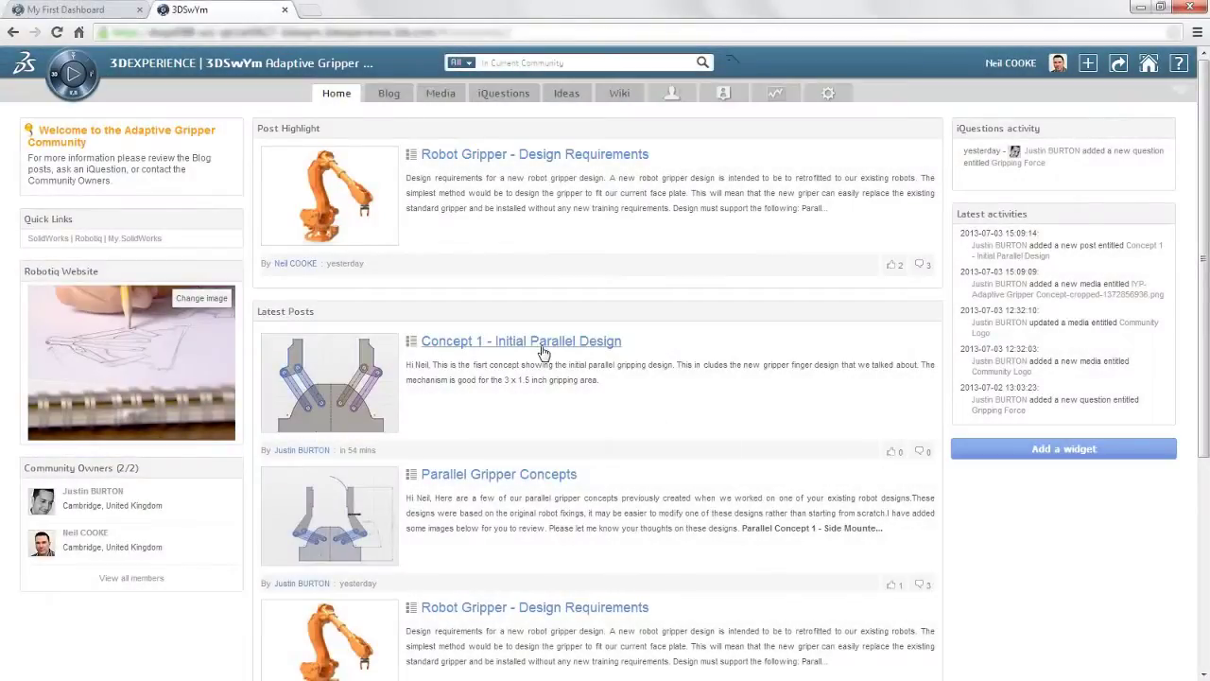
Open the Concept 1 - Initial Parallel Design post from the community's latest posts in 3DSwYm.
click(541, 342)
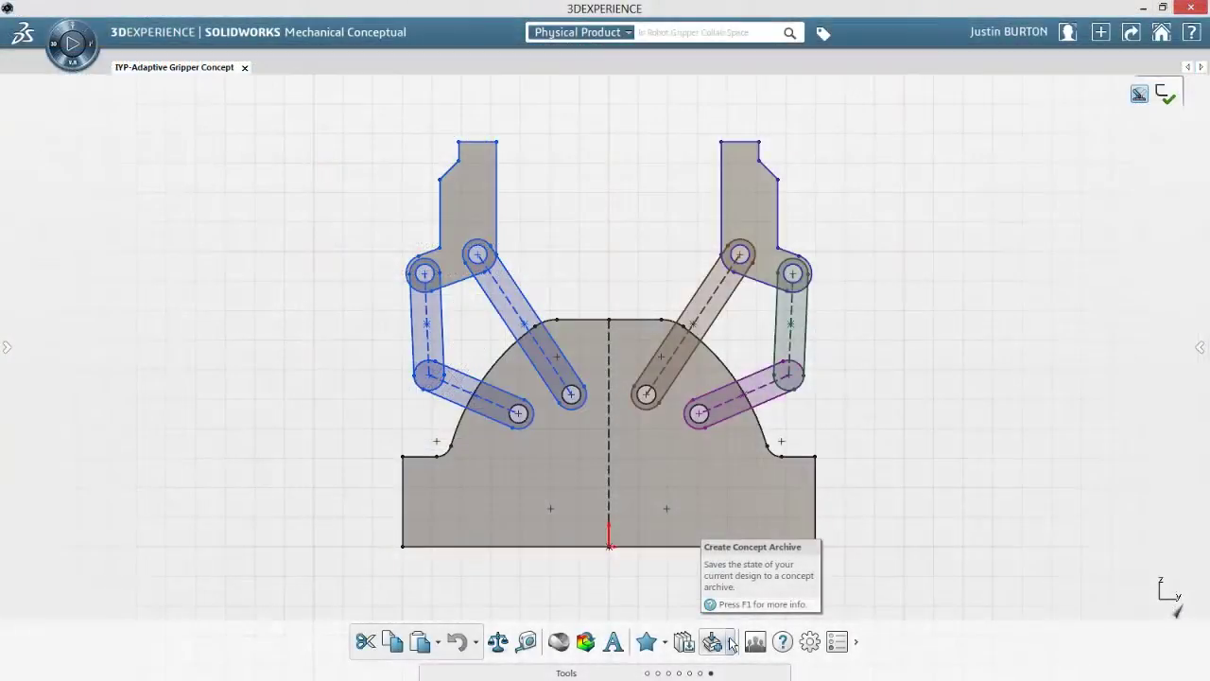
Retrieve the concept archive Concept 3 - Adaptive Gripper after previewing the archived concepts.
click(731, 646)
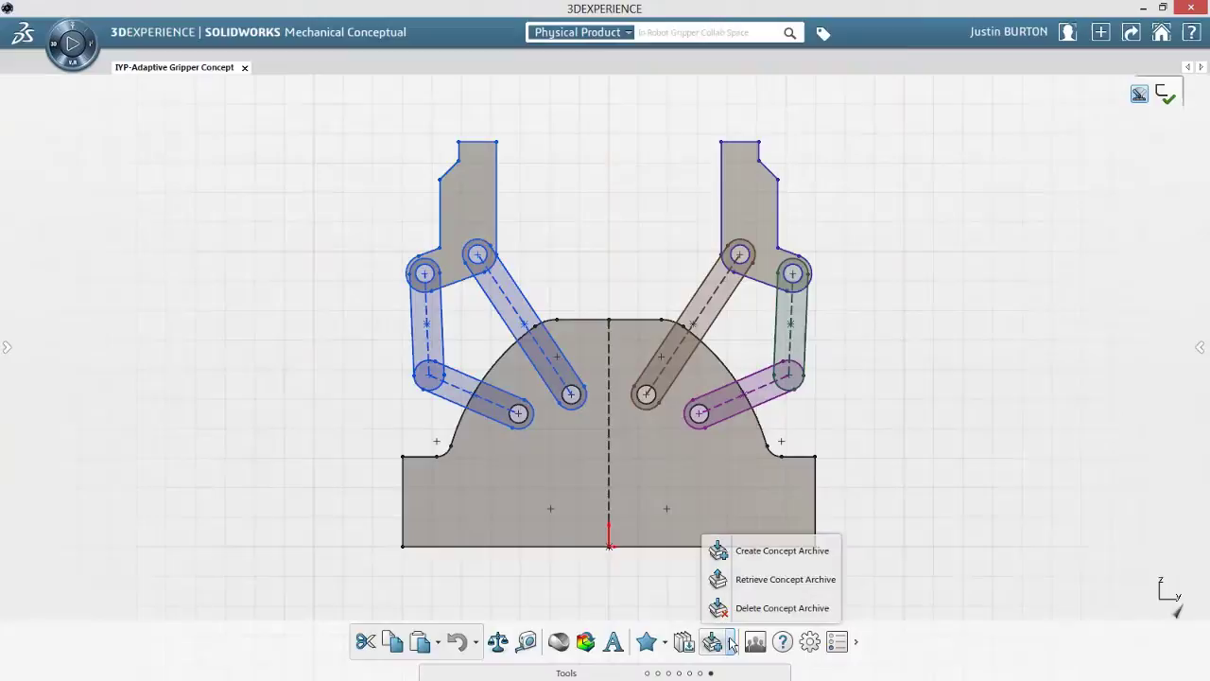
click(729, 579)
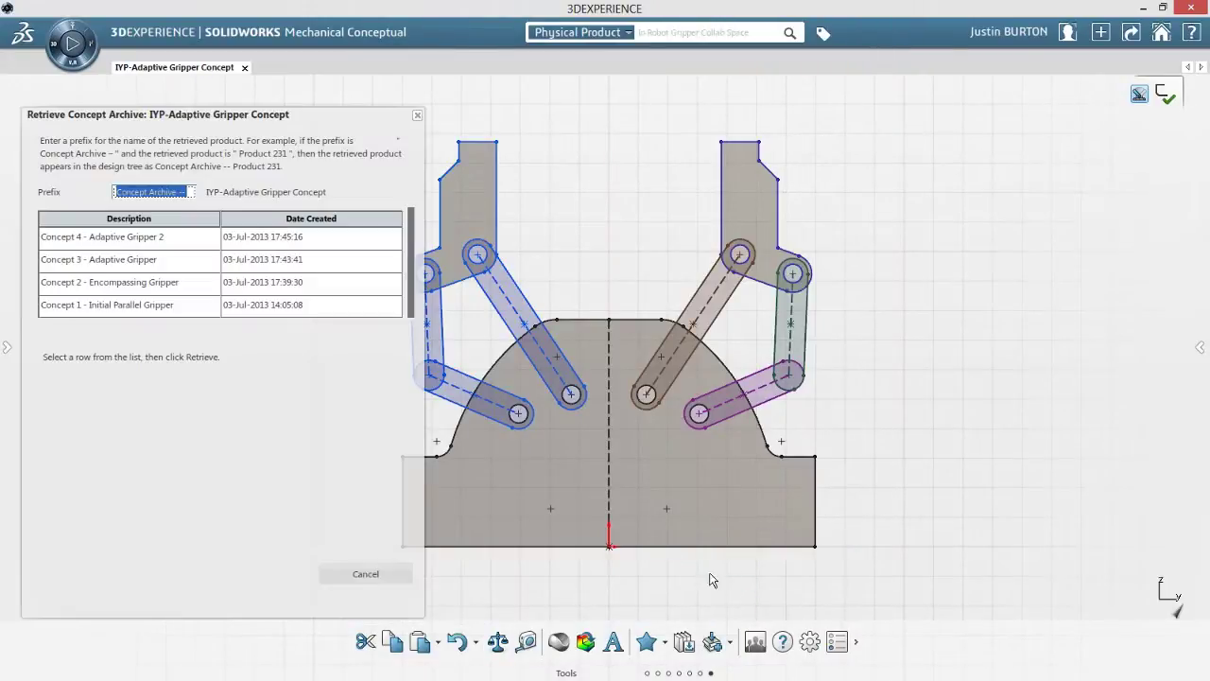
click(166, 241)
click(160, 265)
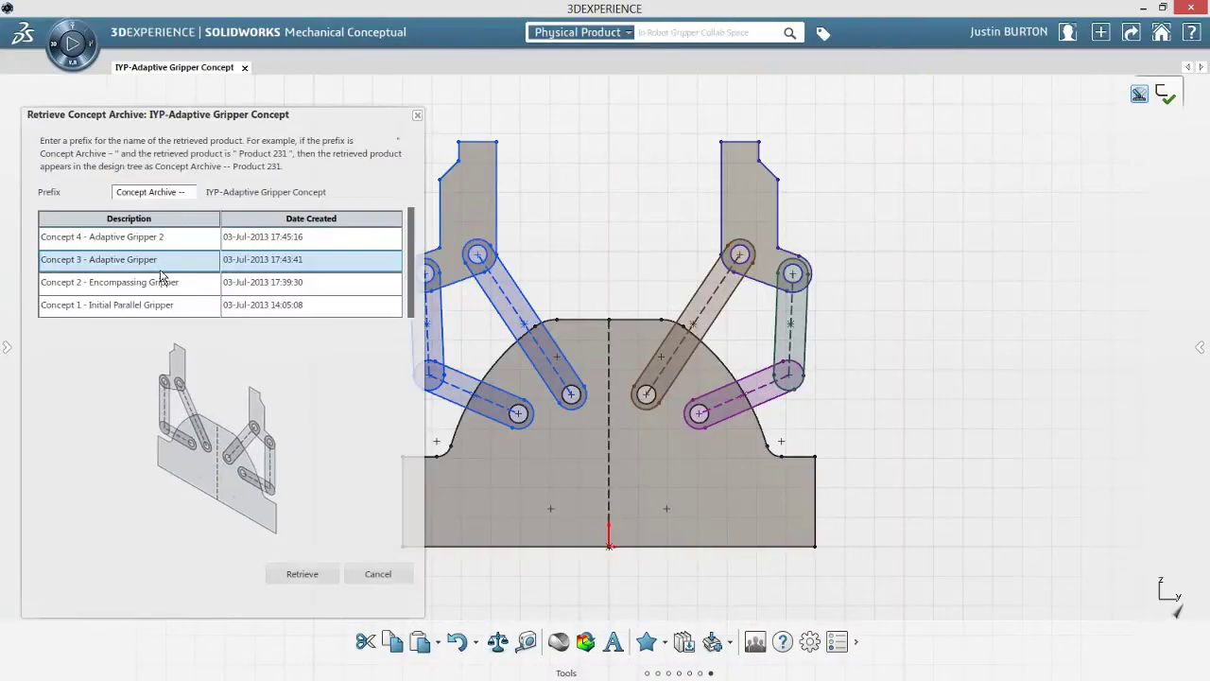
click(159, 284)
click(159, 309)
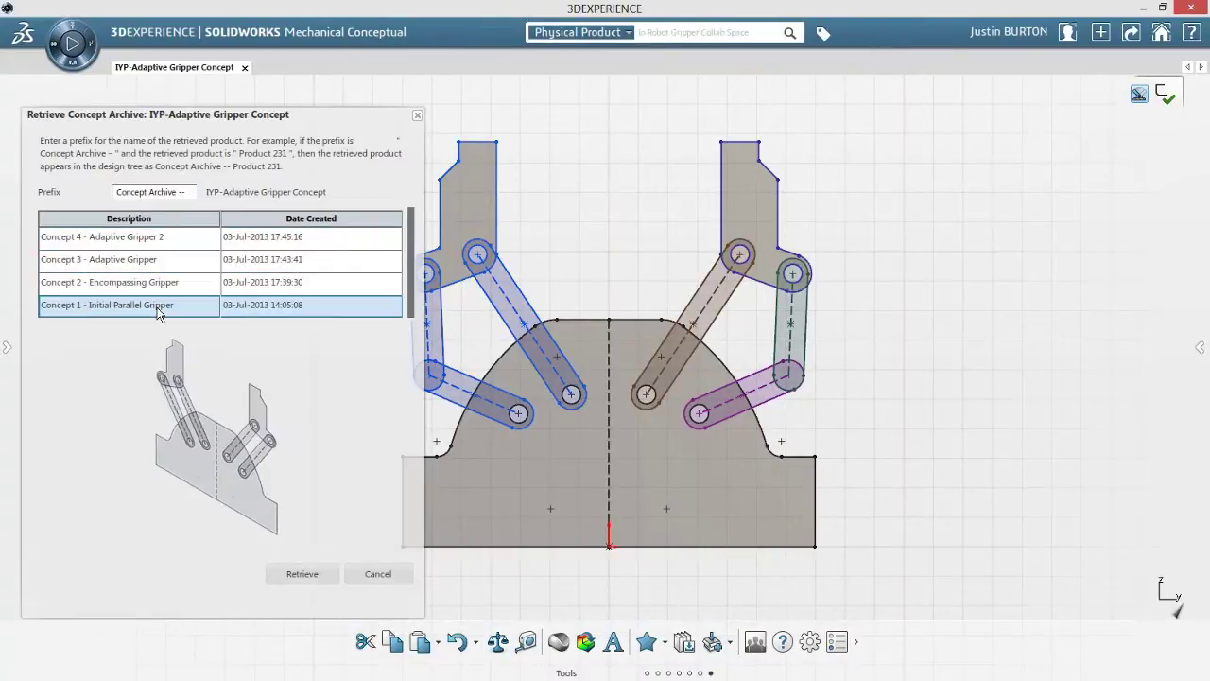
click(166, 263)
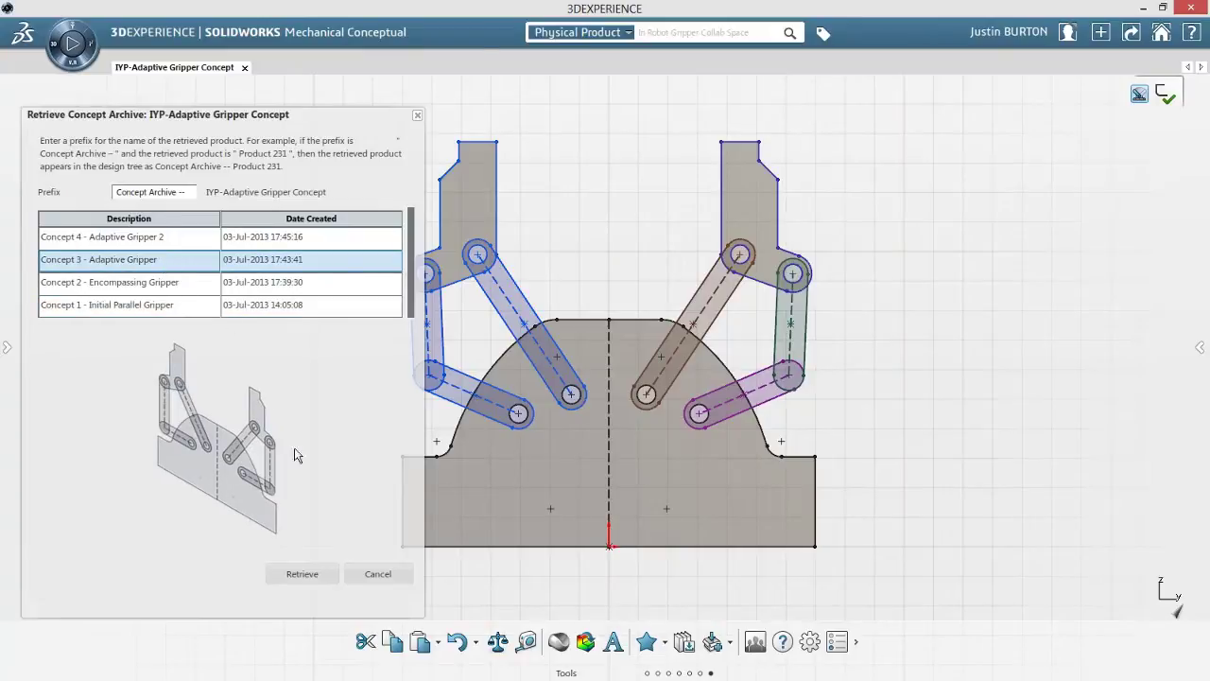
click(302, 573)
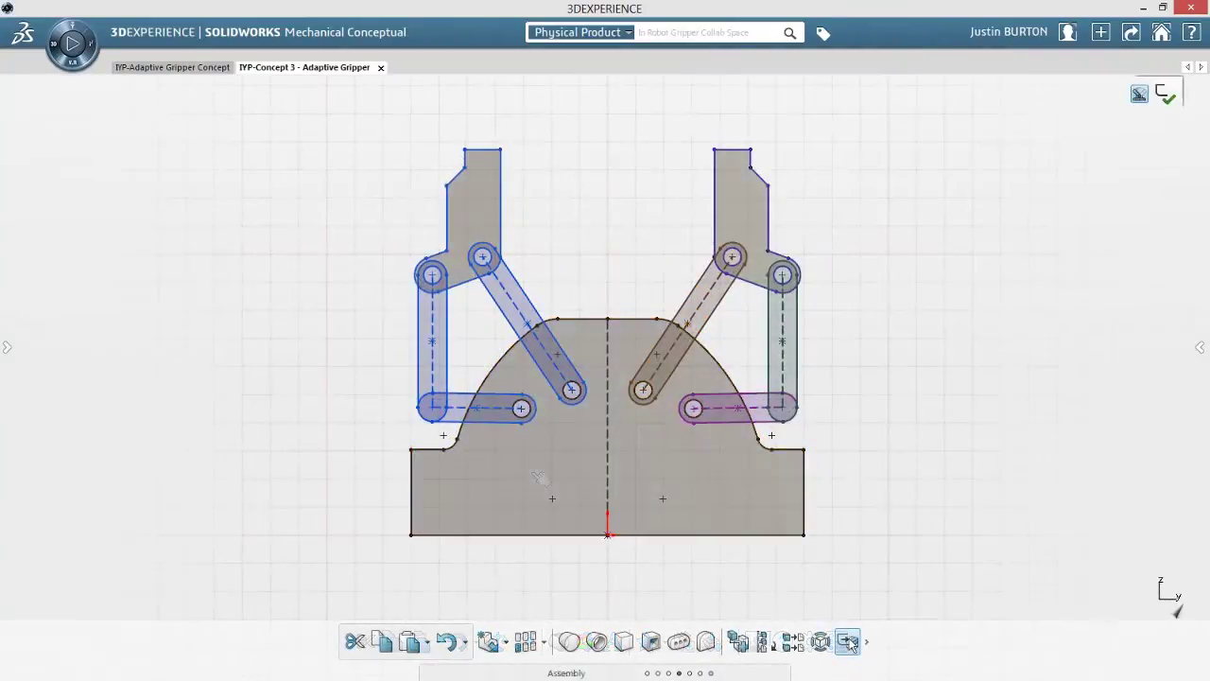
Convert the gripper sketch to components, leaving out the mirrored finger and its three links on the negative Y side.
click(847, 641)
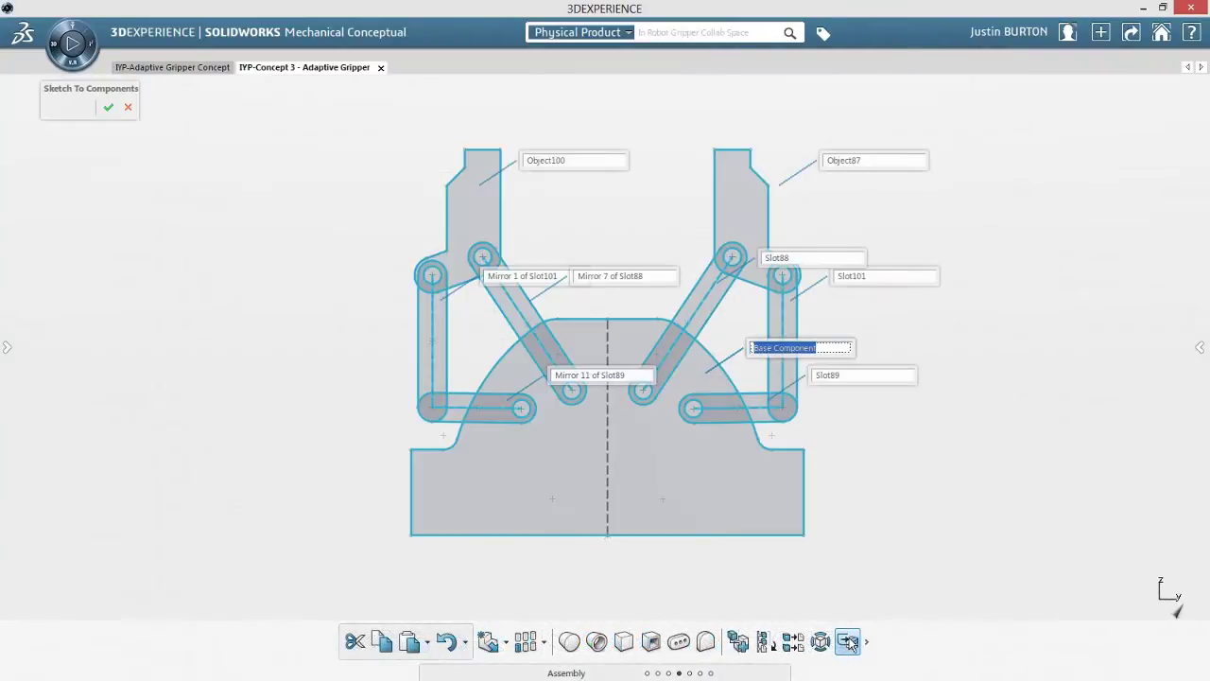
click(454, 418)
click(437, 379)
click(465, 269)
click(505, 298)
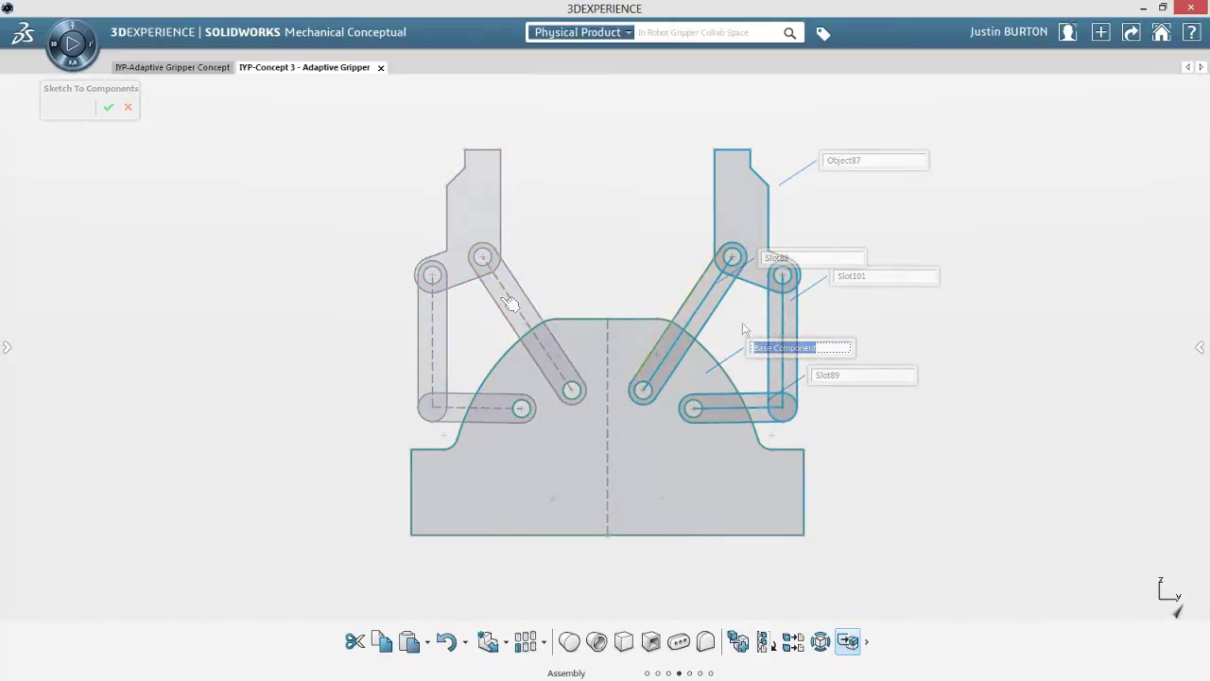
middle_drag(794, 326, 761, 386)
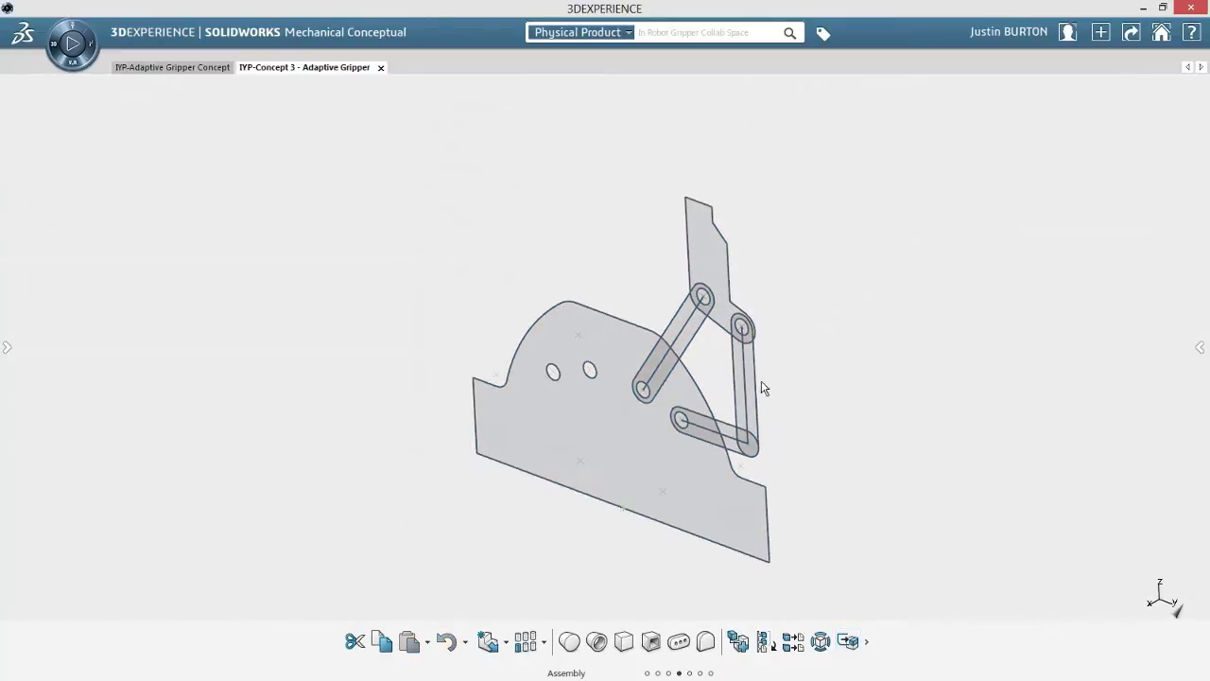
Edit the base component in place and extrude its profile symmetrically to both sides of the sketch plane.
click(603, 409)
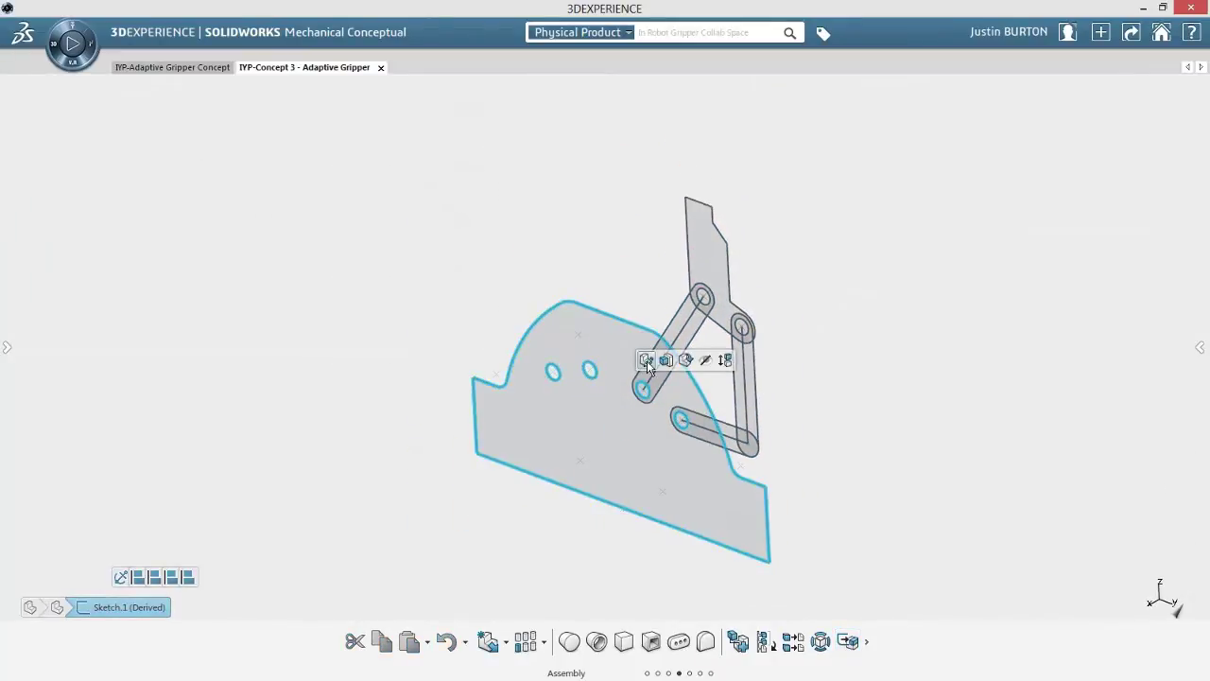
click(648, 361)
click(607, 384)
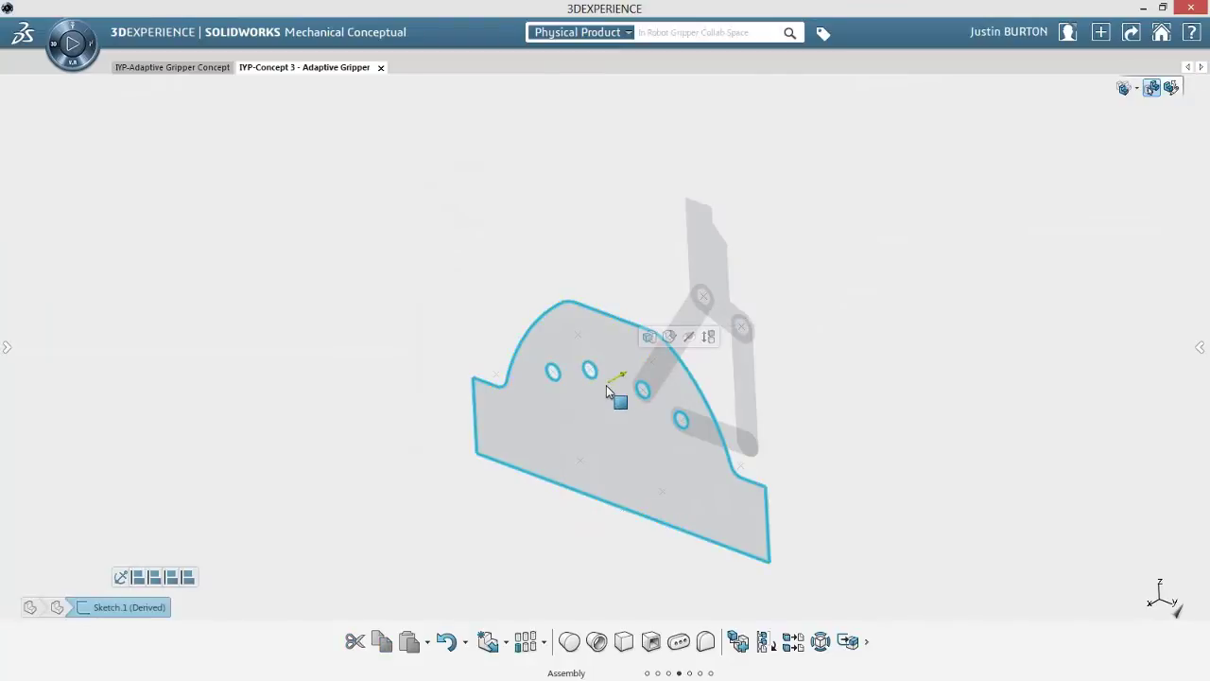
drag(629, 376, 591, 394)
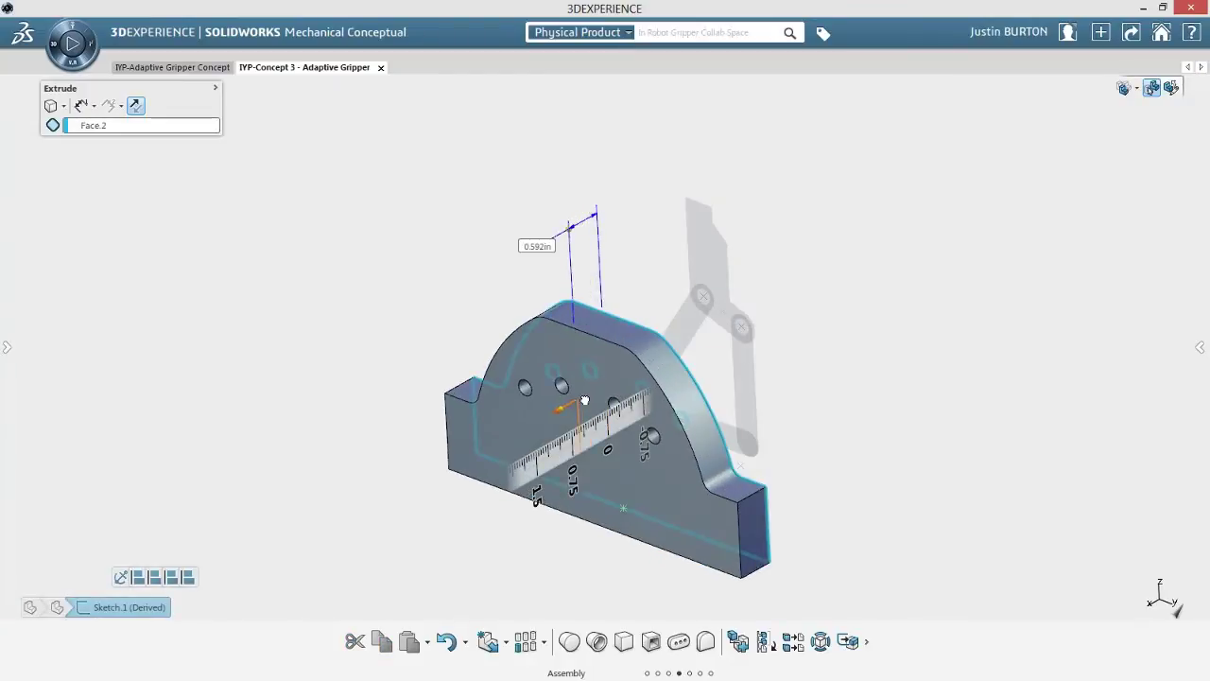
click(91, 106)
click(115, 148)
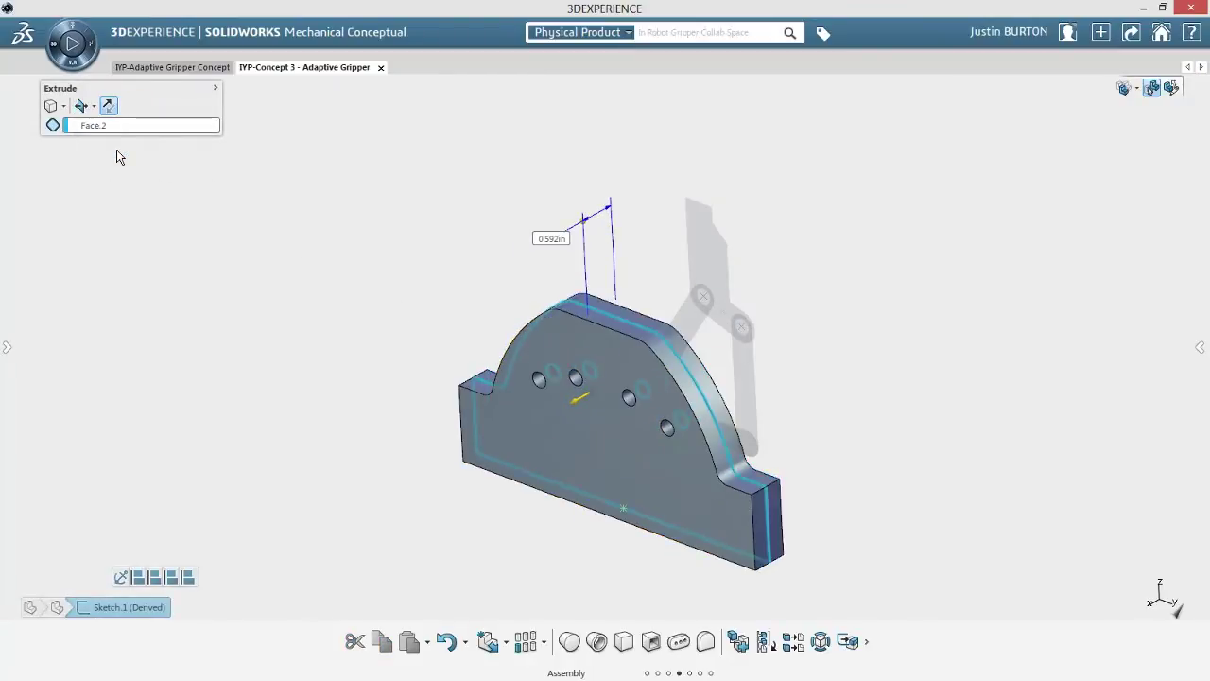
click(535, 238)
key(Return)
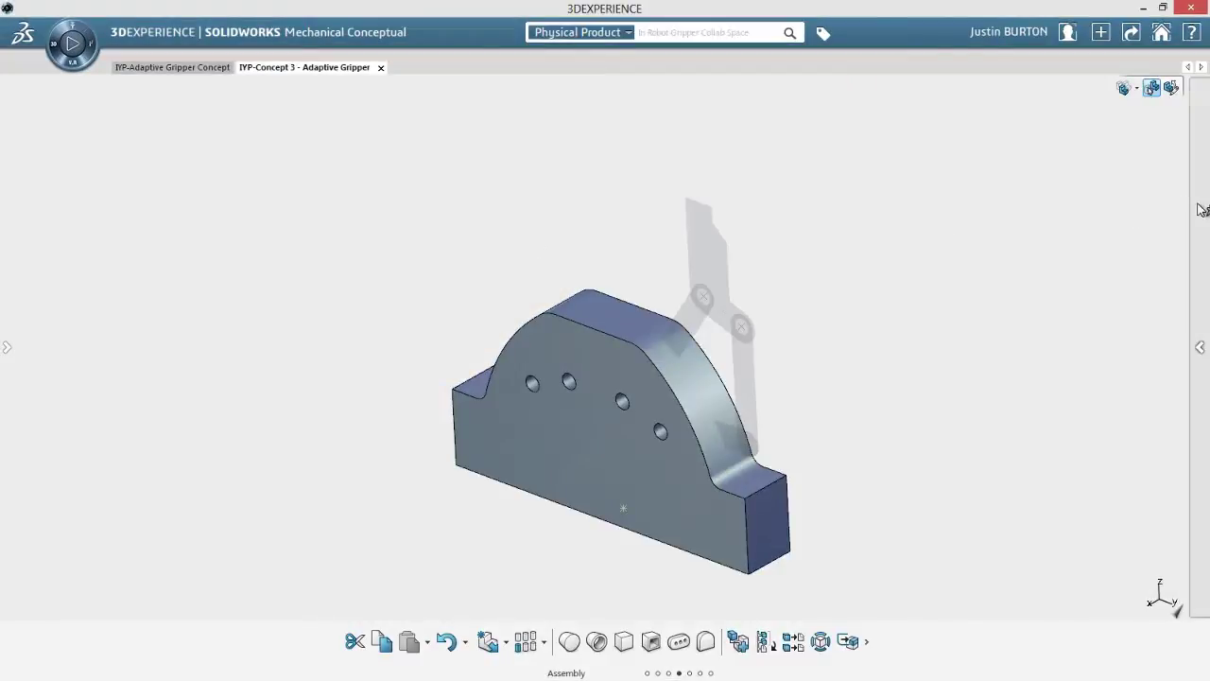
Start a chat with the available Concept Design Team colleague and exchange greetings.
click(1204, 208)
click(1030, 239)
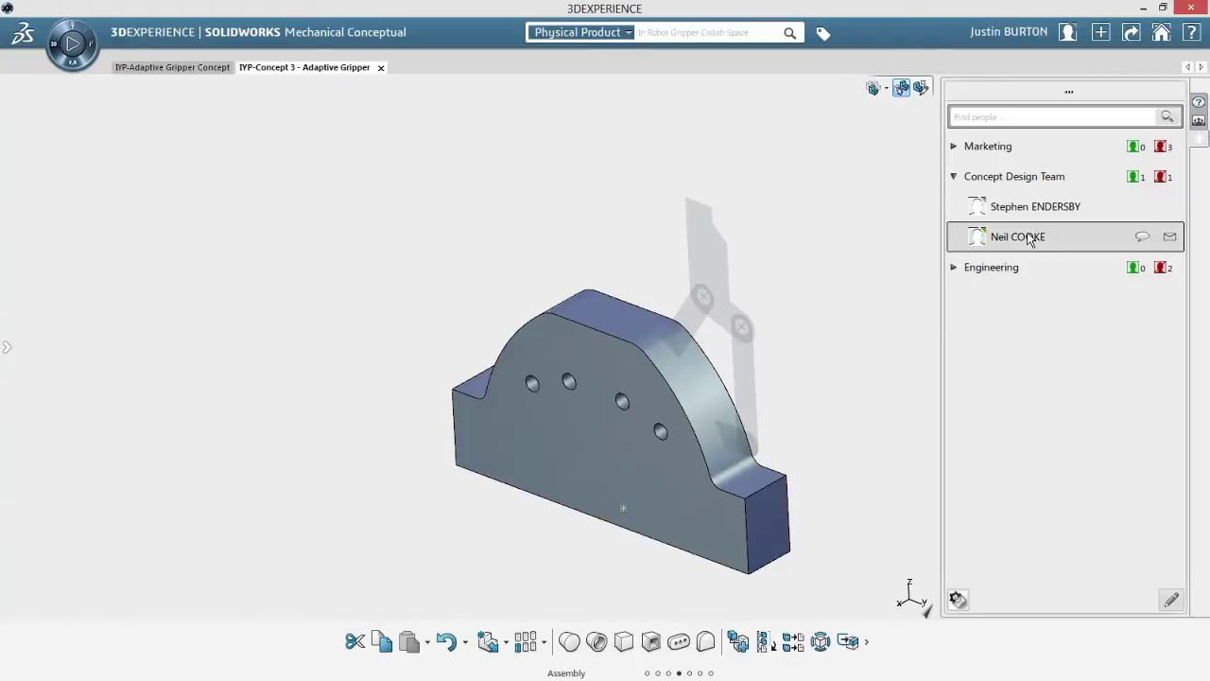
click(1141, 237)
click(171, 593)
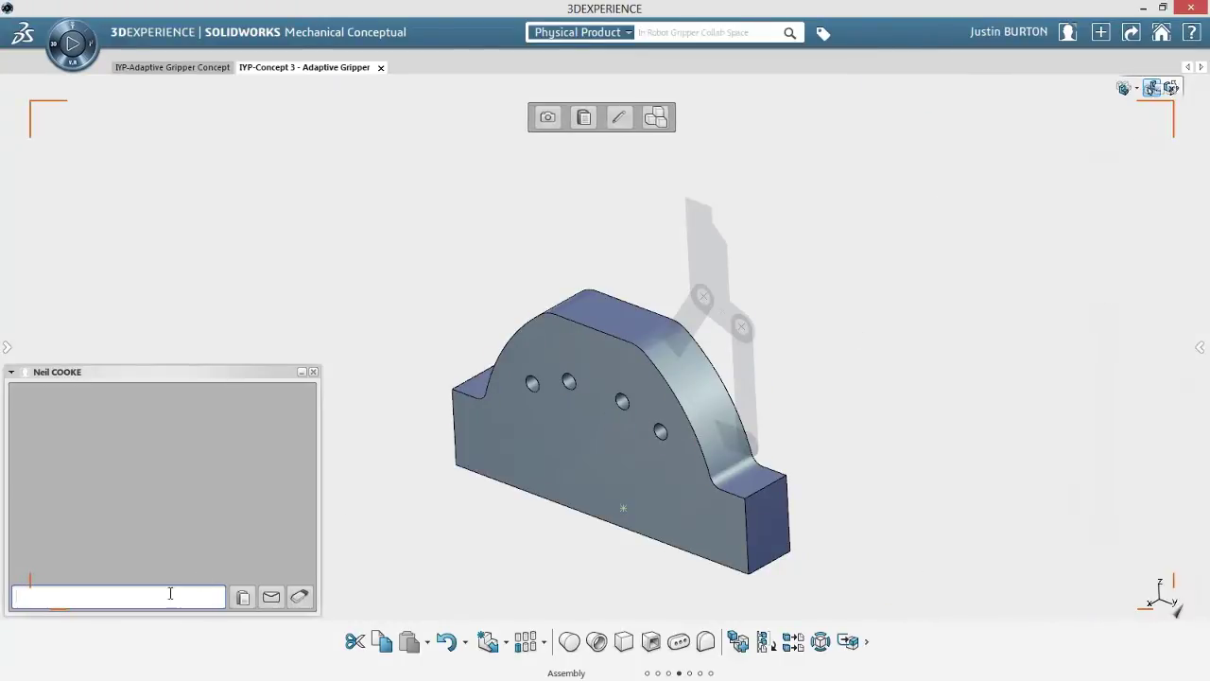
text(Hi Neil)
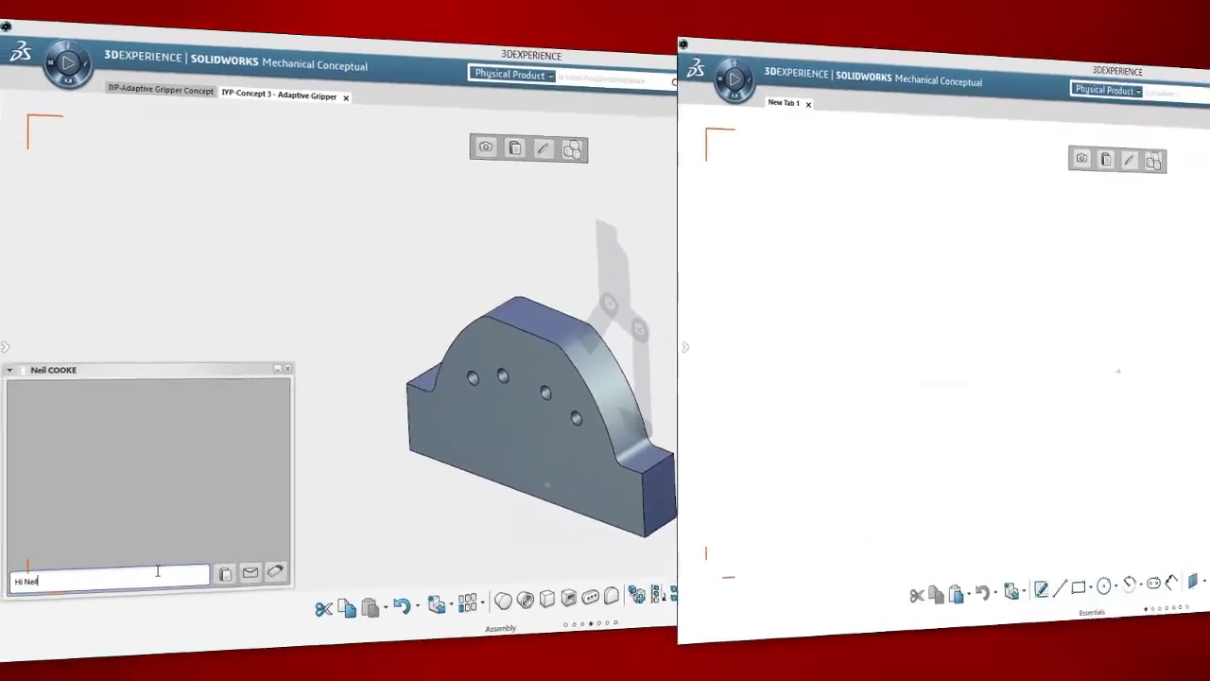
key(Return)
click(1113, 563)
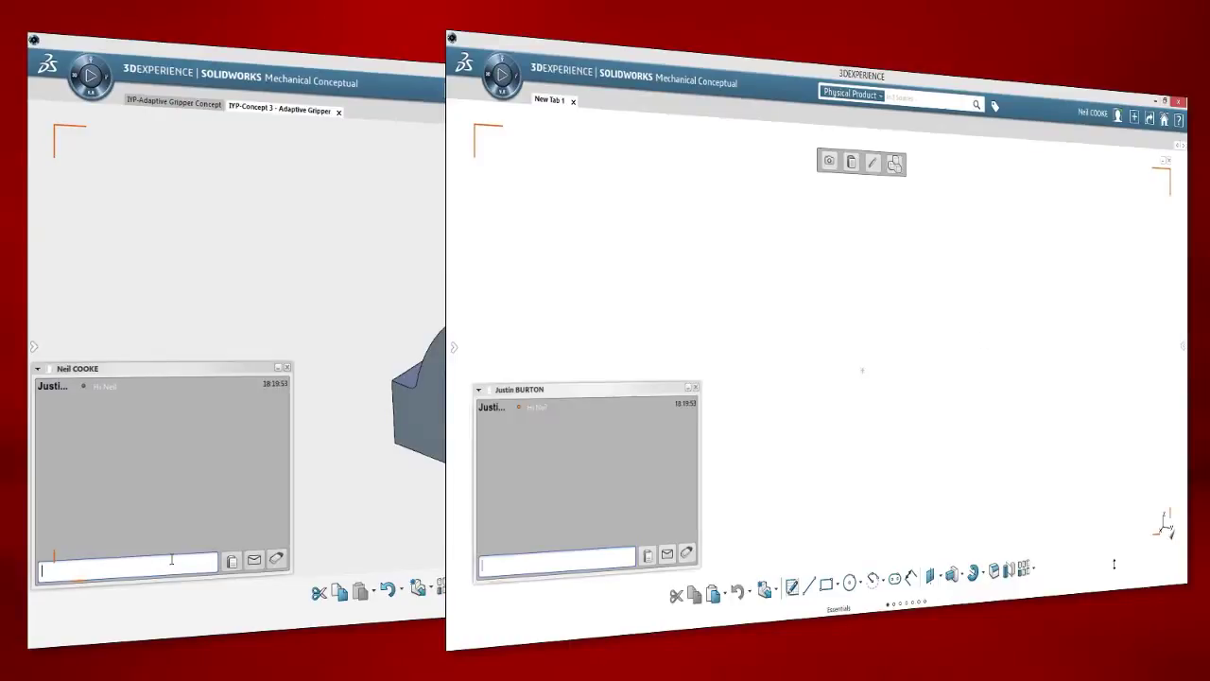
text(Hi Justin)
key(Return)
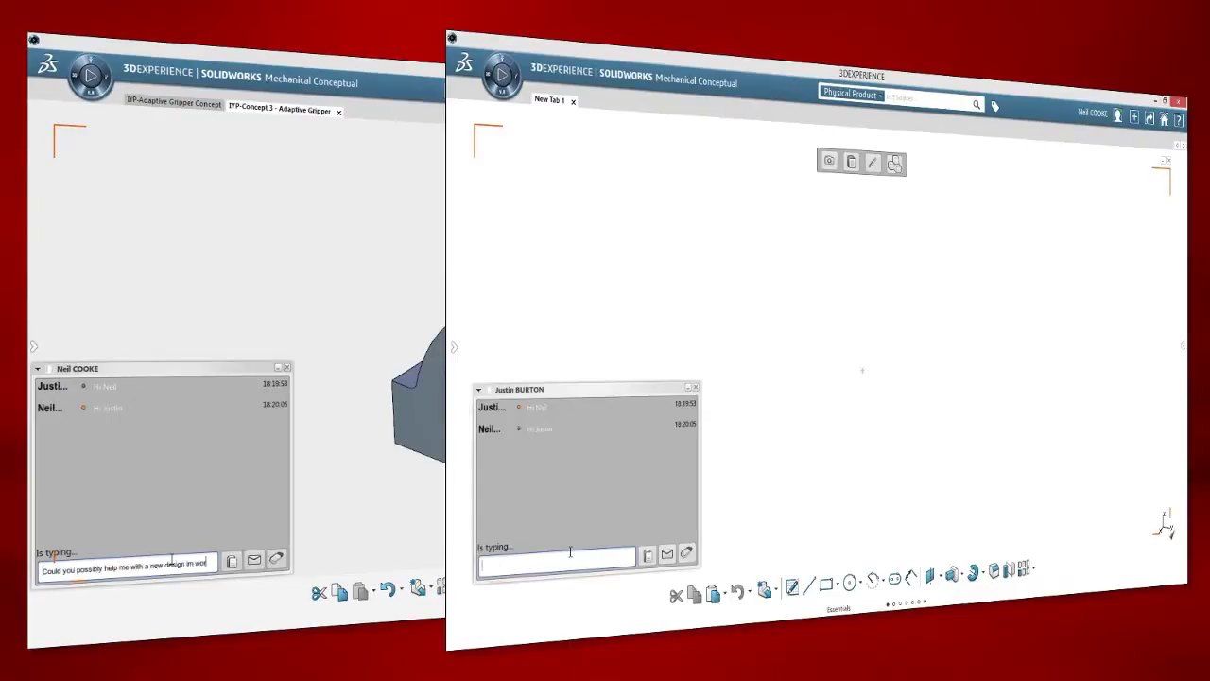
Ask the colleague in the chat to help model some components and to search for Concept 3.
text(king on?)
key(Return)
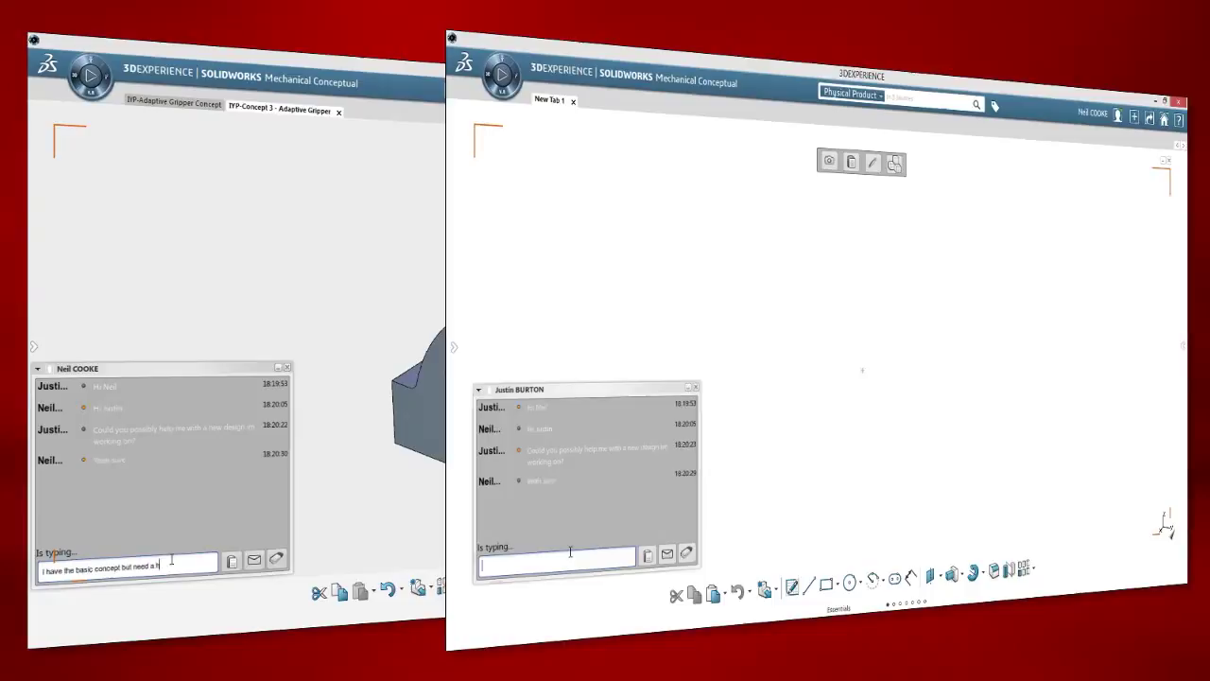
text(e components)
key(Return)
text(search for Concept 3)
key(Return)
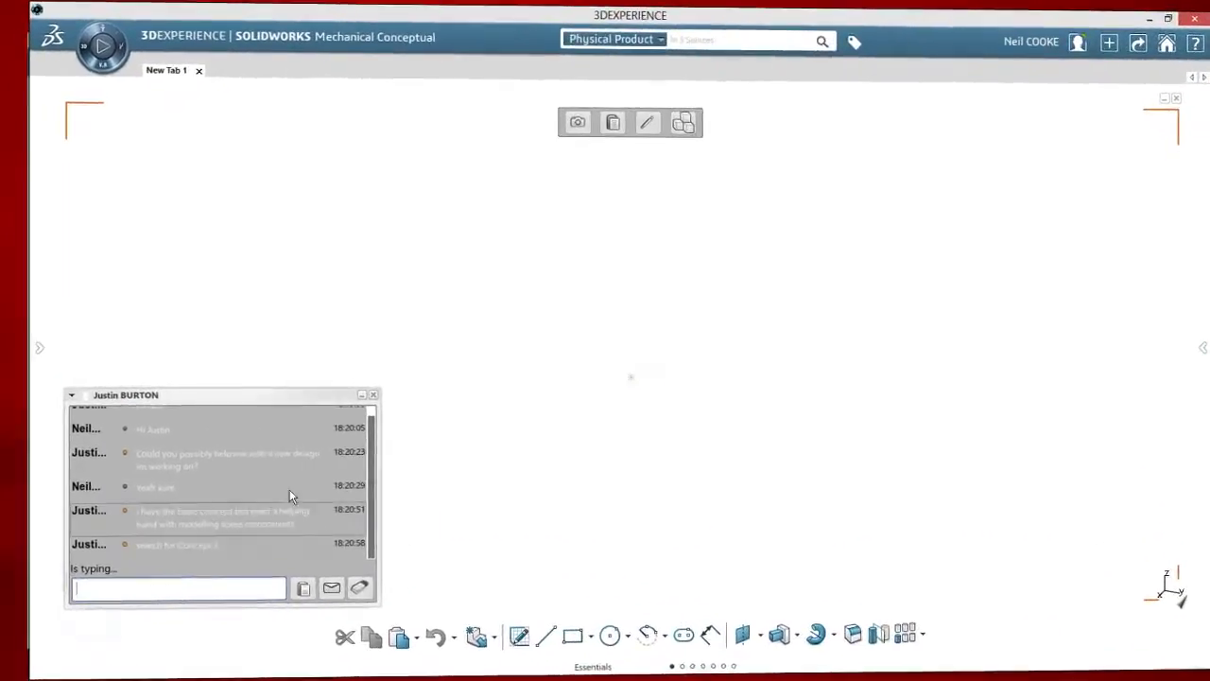
Search physical products for "Concept 3", open the IYP-Concept 3 assembly in the colleague's session and refresh it with the shared changes.
click(657, 36)
text(Concept 3)
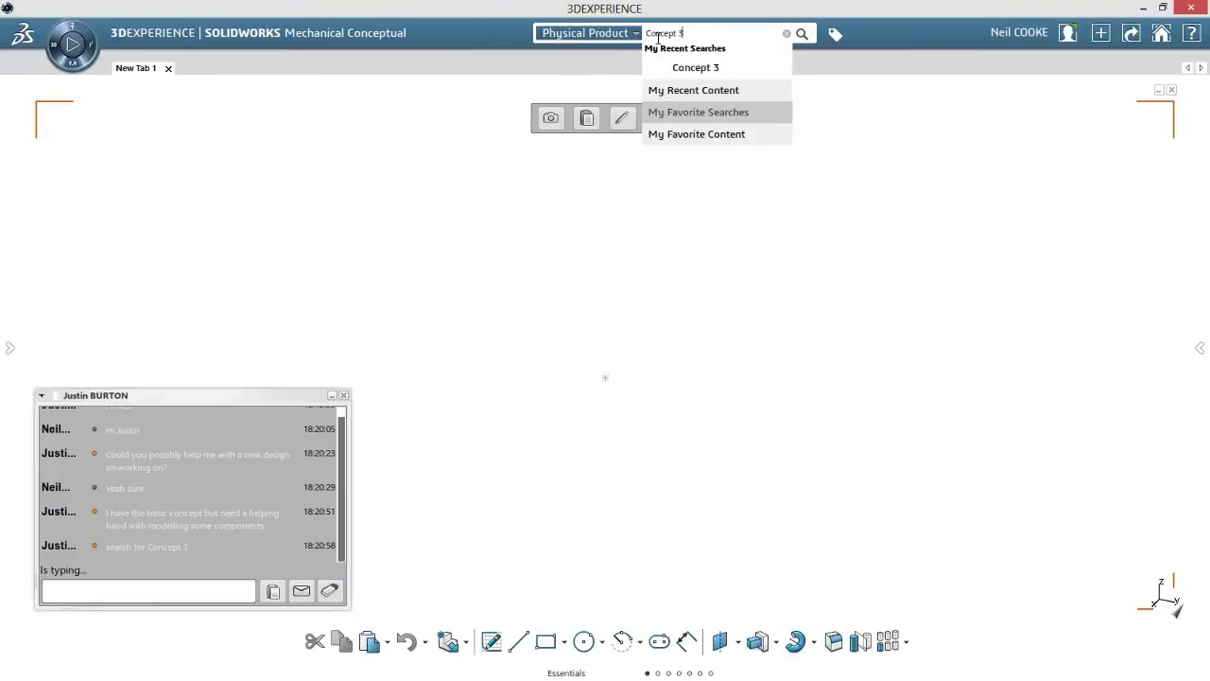
key(Return)
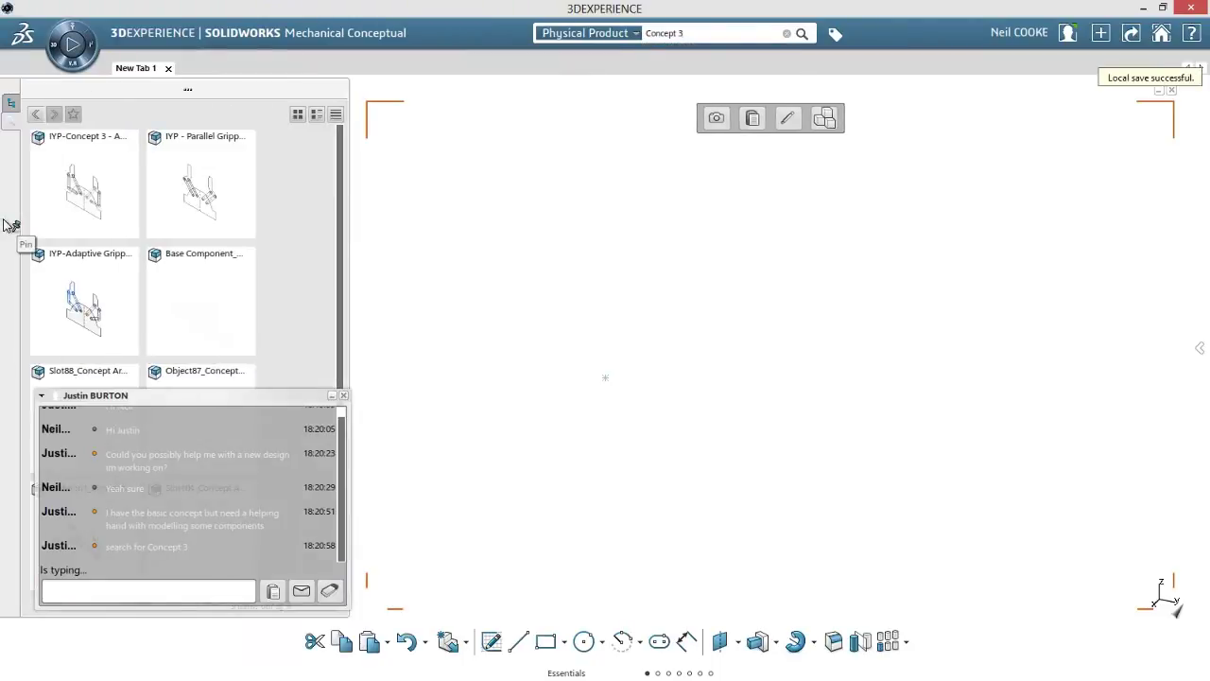
click(87, 178)
right_click(87, 178)
click(114, 199)
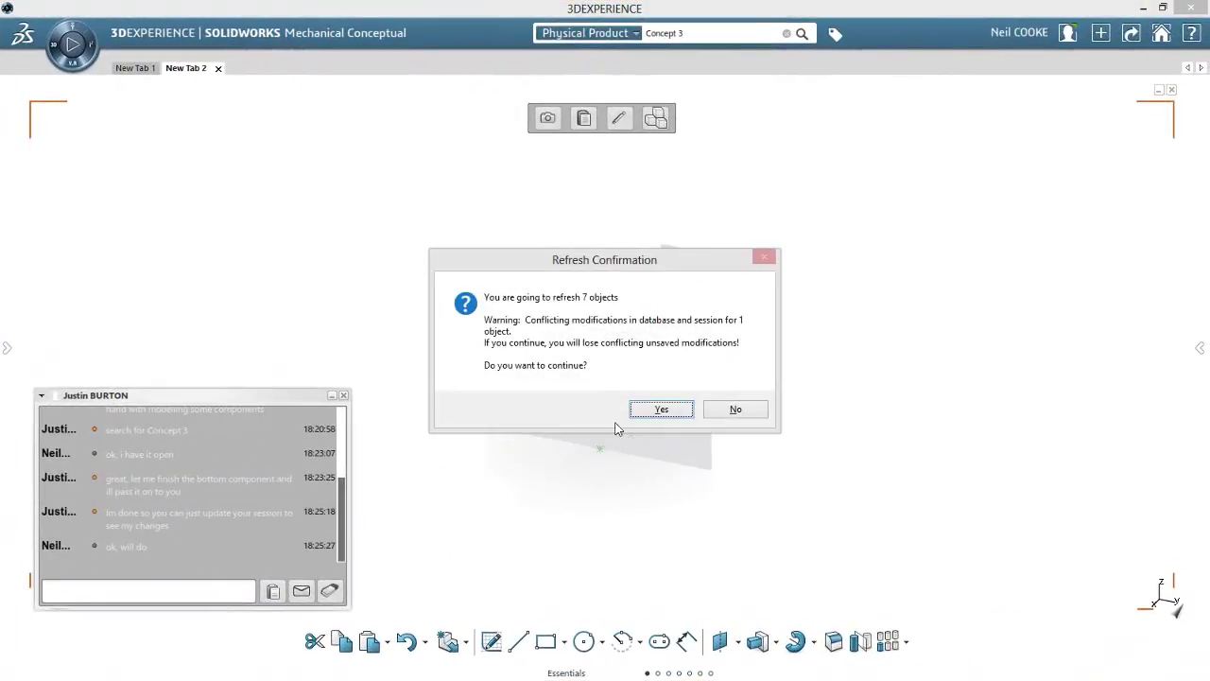
click(661, 412)
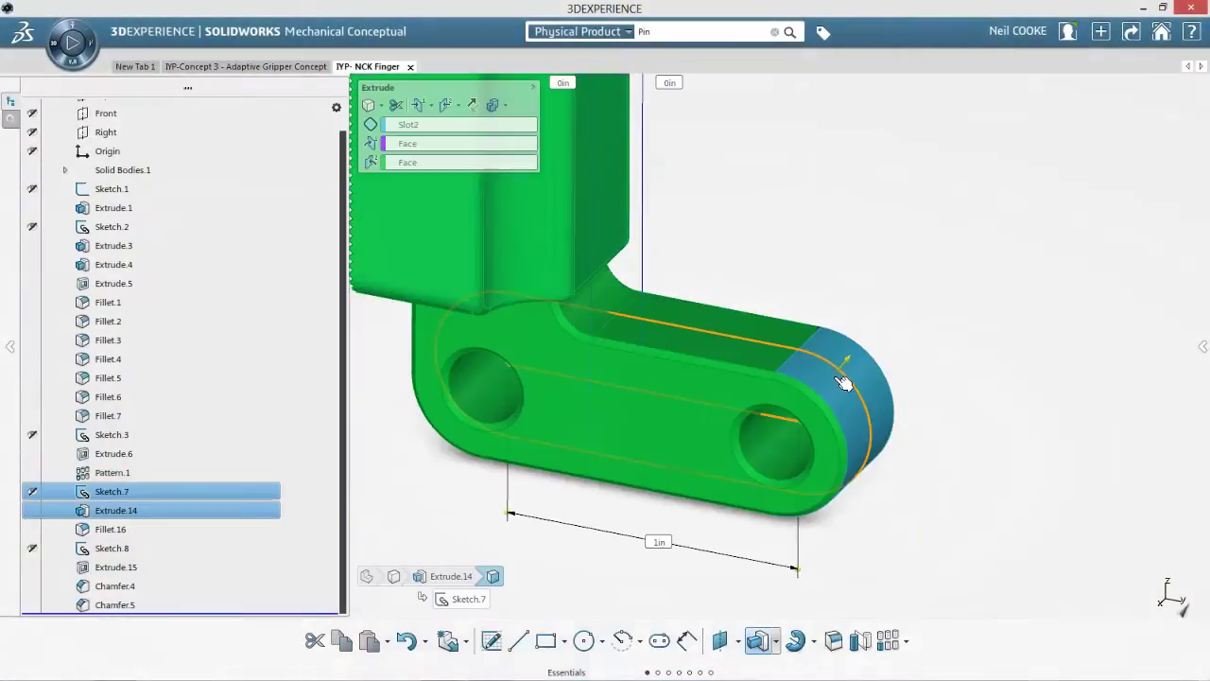
Shorten the slot-shaped arm of the NCK Finger by moving its outer end inward, and convert Extrude.14 to a direct edit.
drag(799, 578, 715, 552)
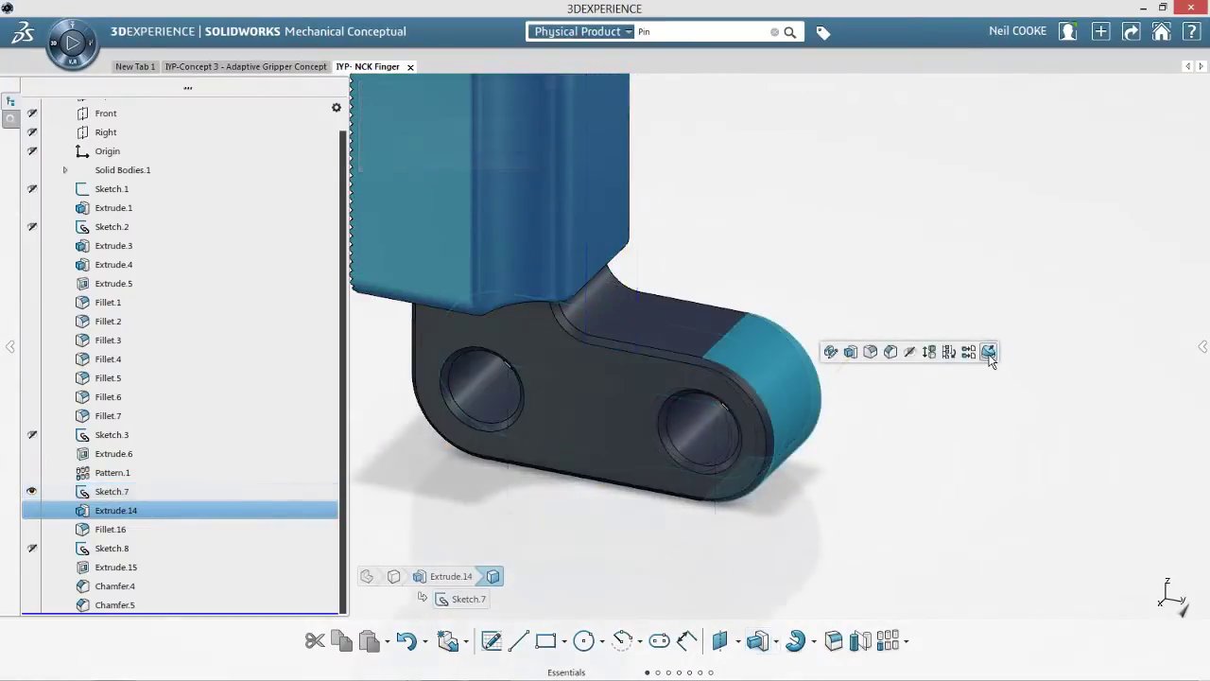
click(989, 357)
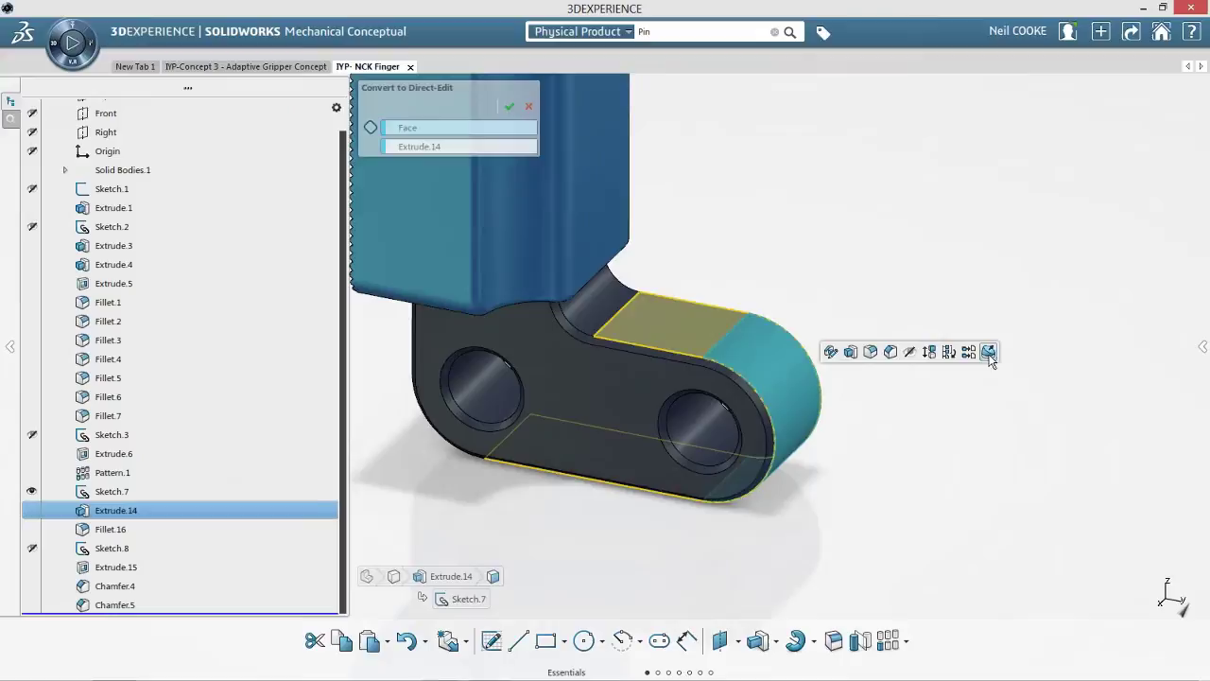
Move the outer end of the finger's arm, including its pivot hole, downward with Direct Edit so the arm slopes.
middle_drag(666, 405, 667, 274)
click(677, 439)
middle_drag(658, 345, 666, 463)
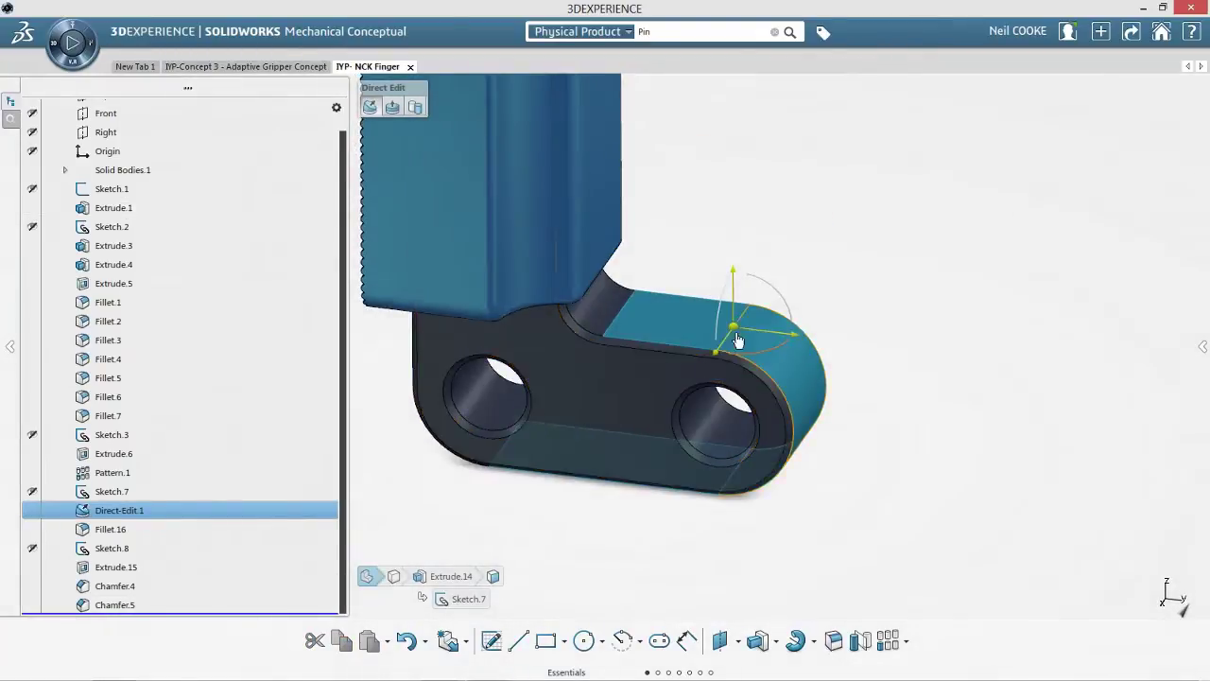
drag(736, 332, 572, 360)
click(694, 318)
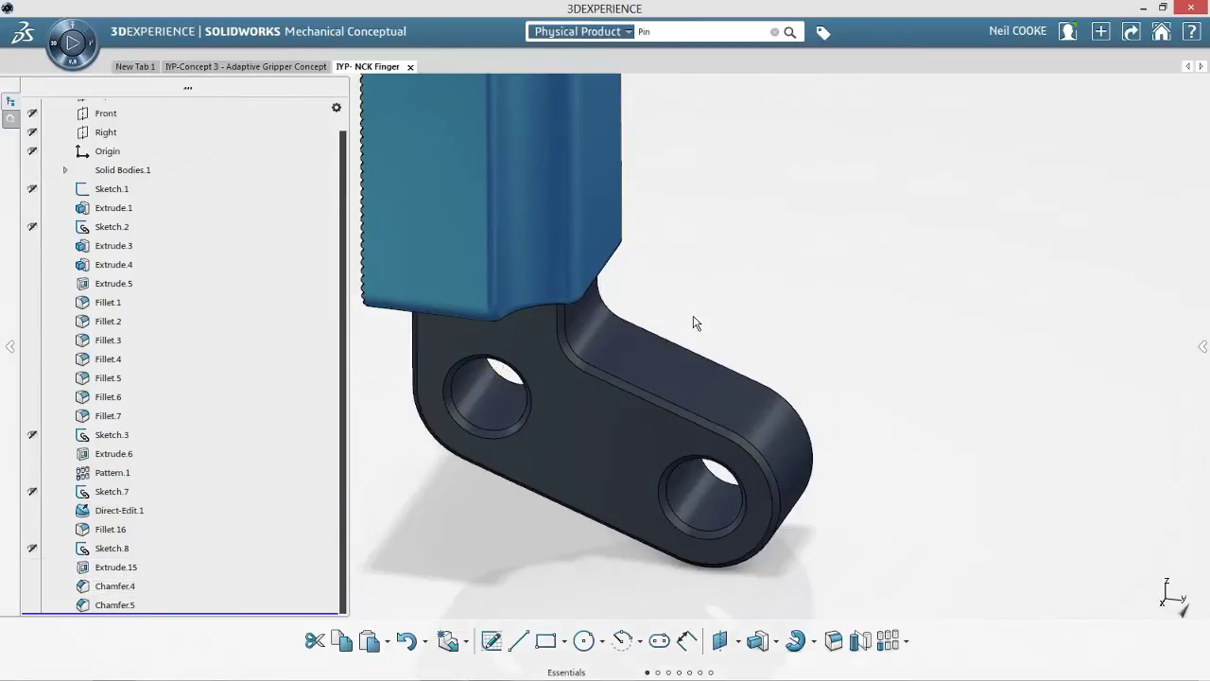
Join the longer loose pin to the finger's inner pivot hole in the gripper assembly with a mid-plane hinge.
click(279, 271)
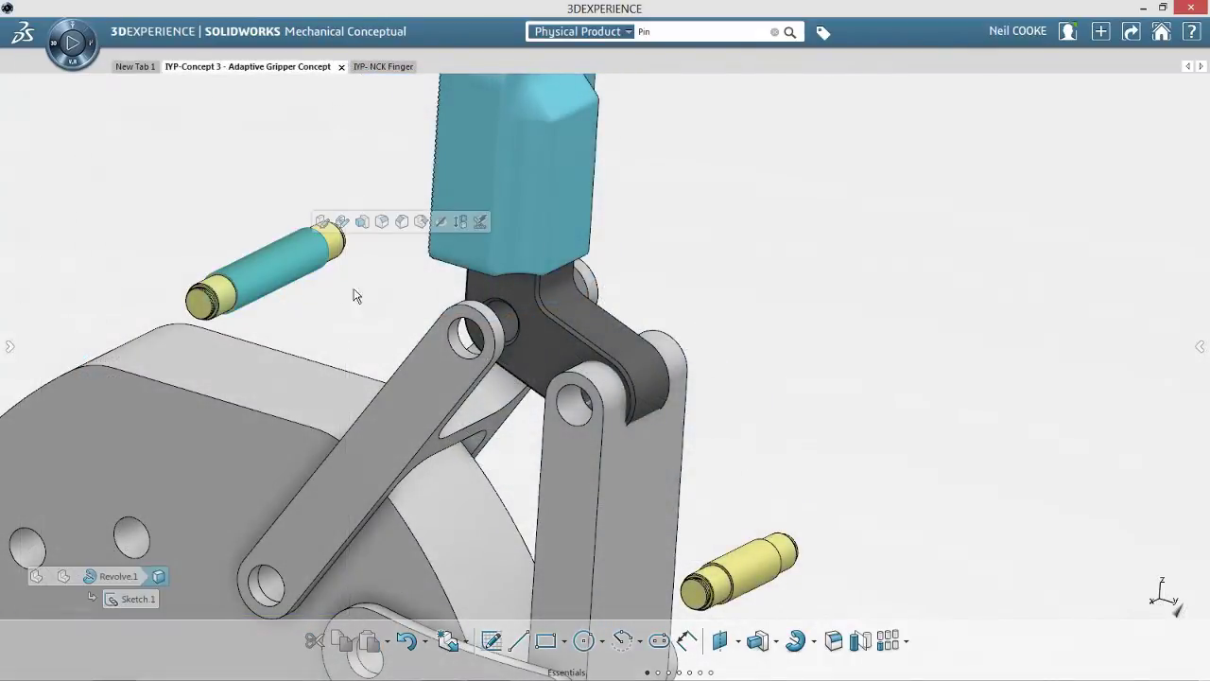
scroll(527, 322, up, 2)
click(518, 321)
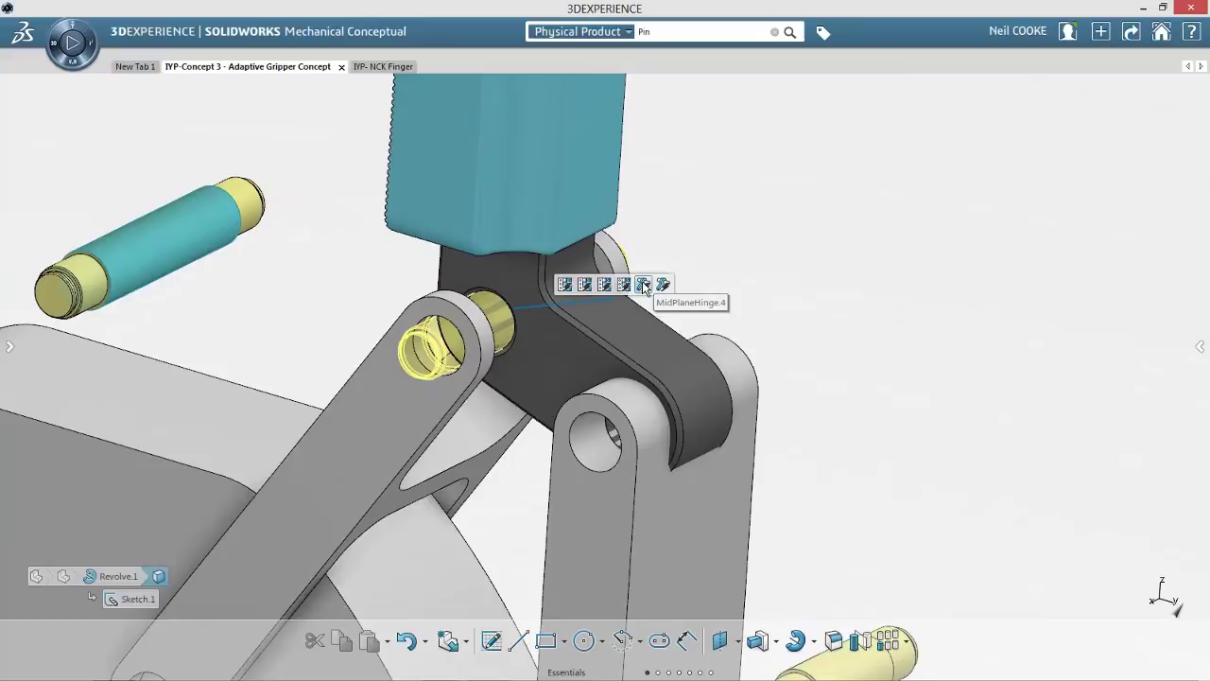
click(626, 285)
Join the remaining loose pin to the finger's outer pivot hole at the vertical link with a mid-plane hinge.
middle_drag(812, 455, 791, 316)
click(830, 520)
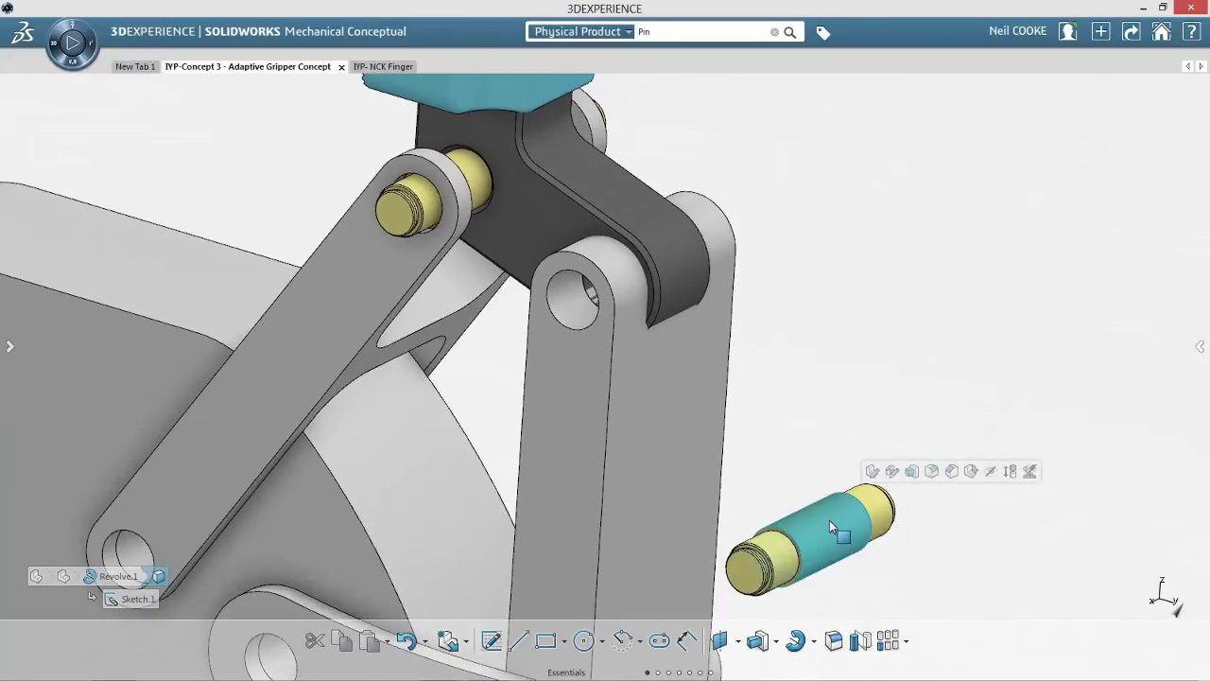
click(679, 272)
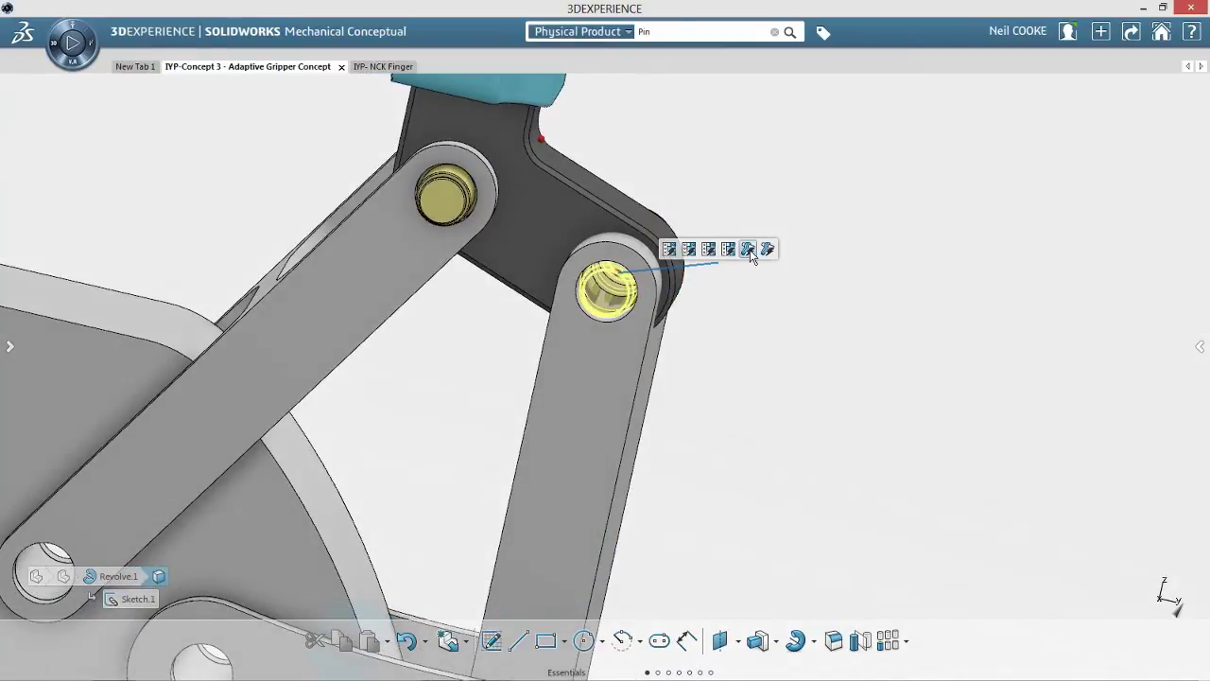
click(748, 249)
scroll(750, 255, down, 4)
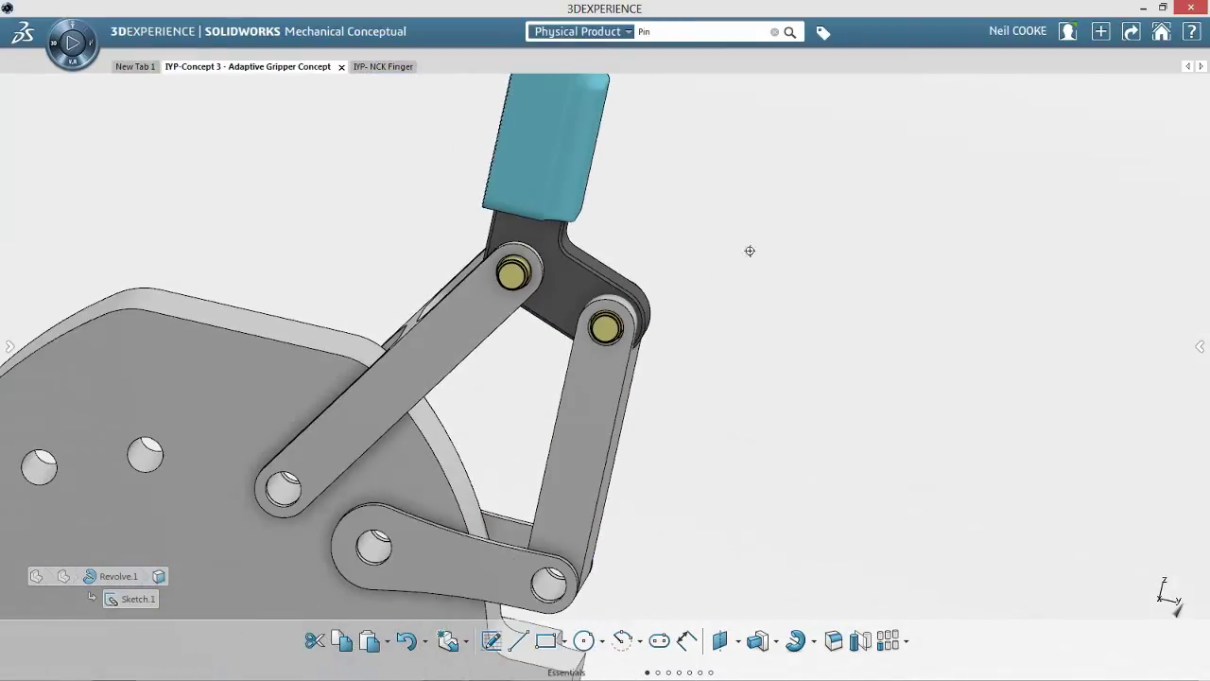
middle_drag(748, 251, 858, 284)
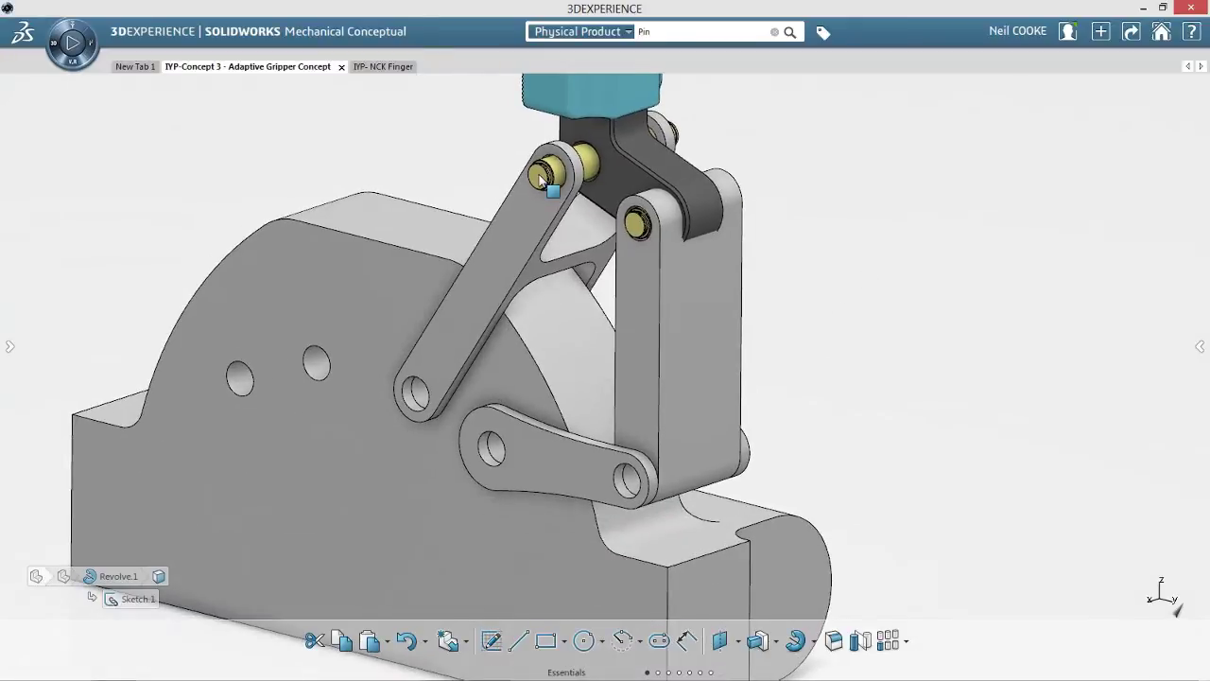
Place copies of the pin at the linkage's remaining joint and mirror the complete finger linkage to the opposite end of the gripper base.
ctrl+drag(540, 180, 659, 316)
ctrl+drag(659, 316, 810, 458)
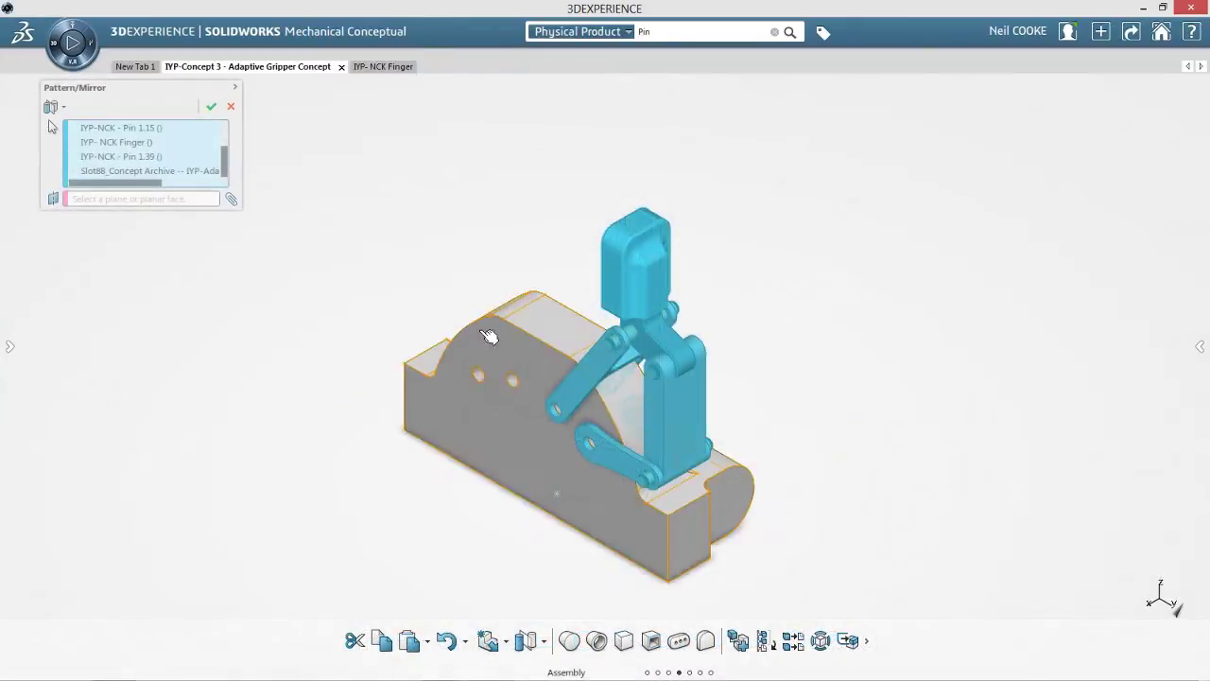
click(205, 201)
click(490, 492)
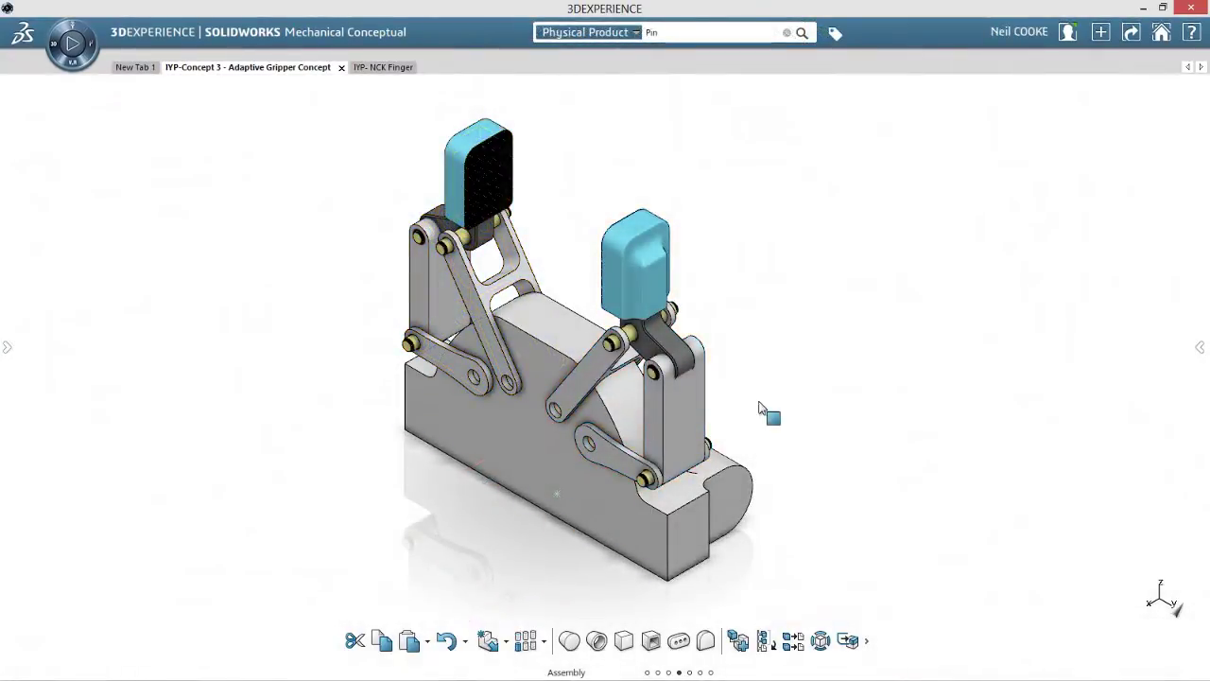
Start a chat with the online Concept Design Team colleague, send a greeting by first name and share a 3D snapshot of the gripper assembly.
mouse_move(1199, 267)
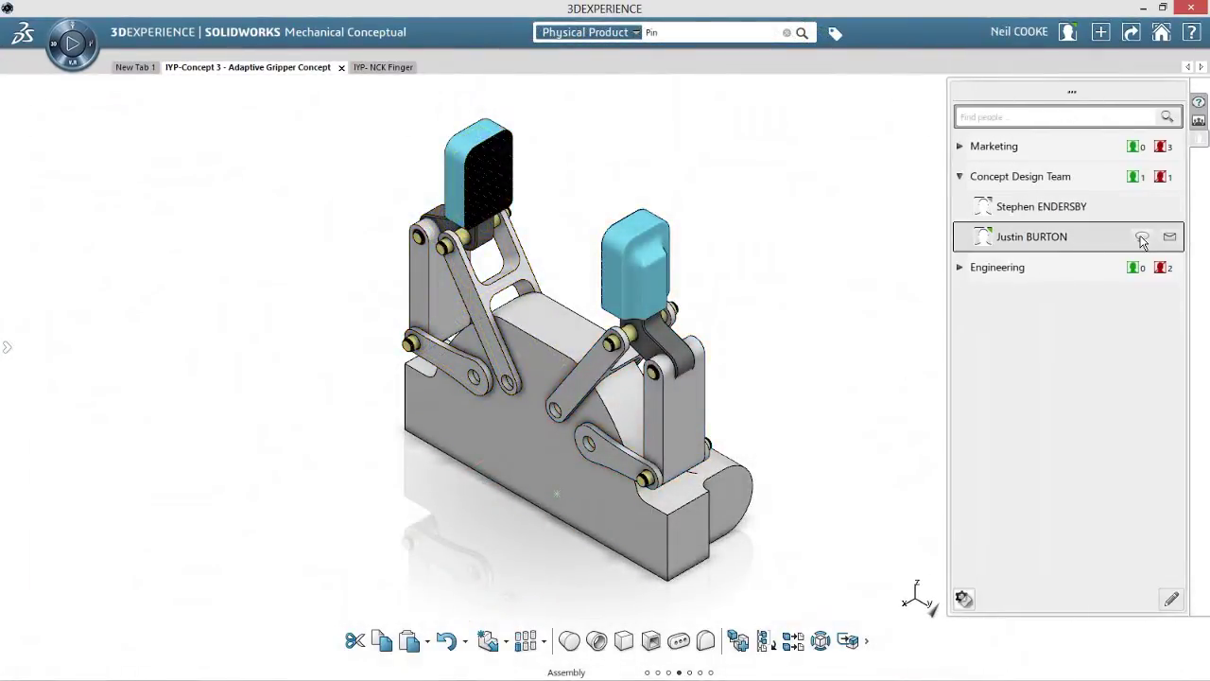
click(1142, 238)
text(Hi Jus)
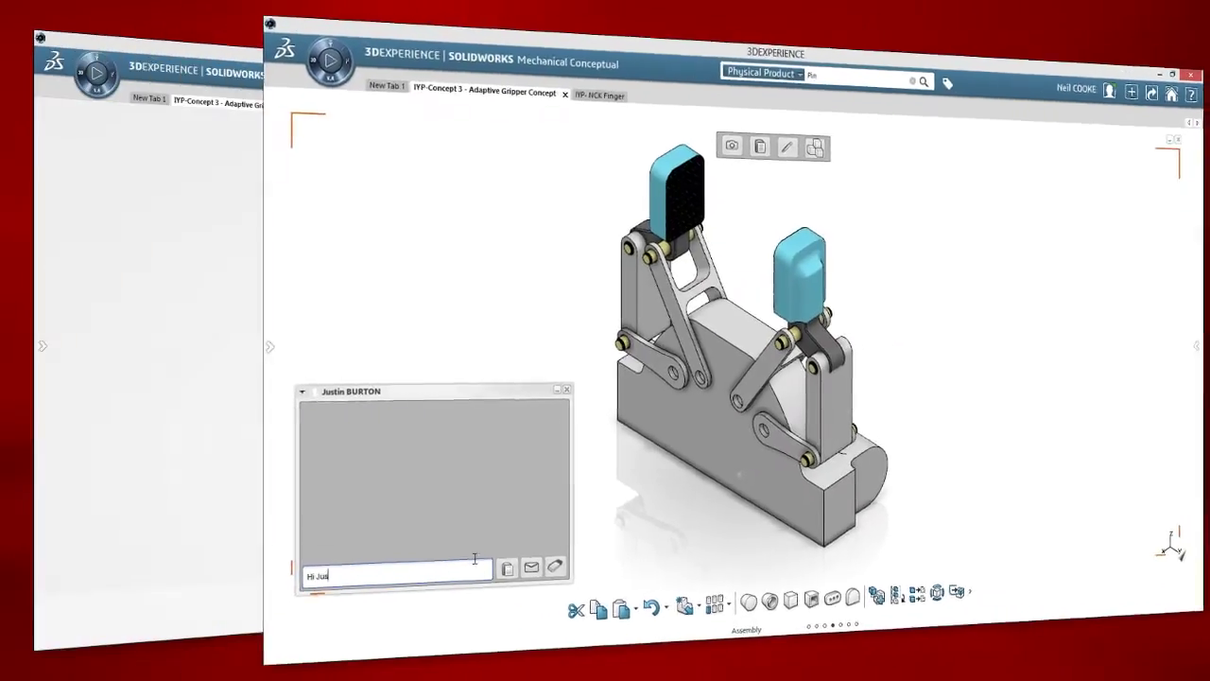
text(tin)
key(Return)
click(828, 163)
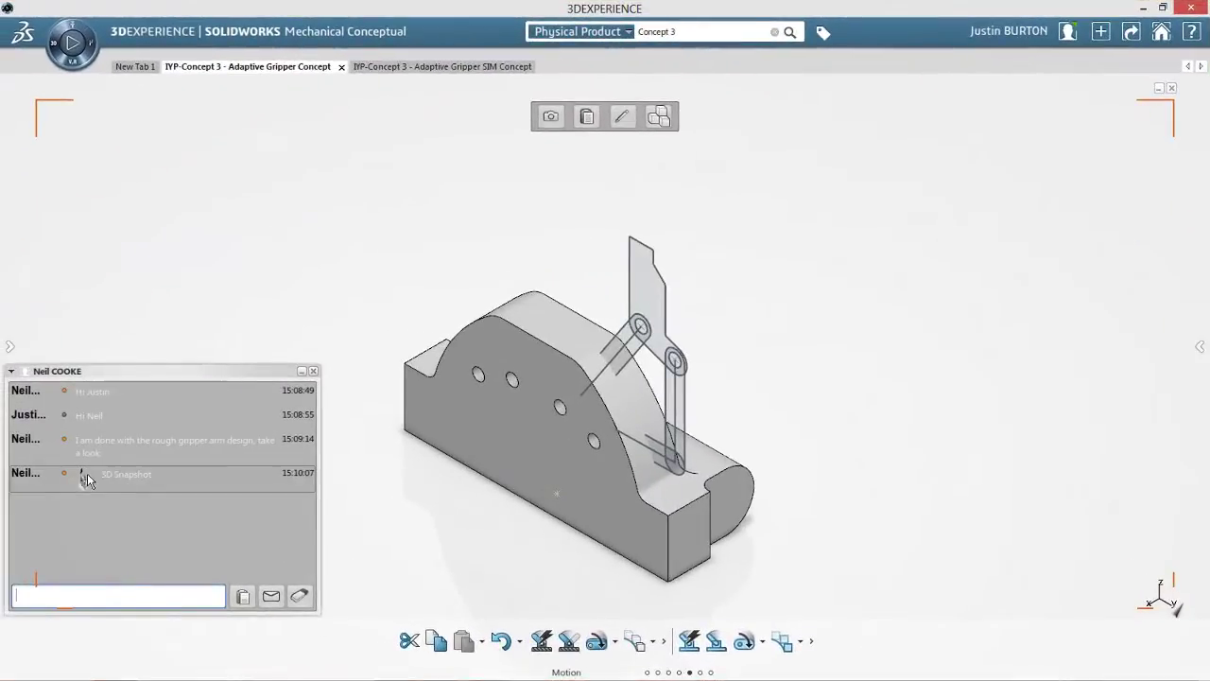
Open the 3D snapshot received in the chat over the current concept and blend it further with the snapshot slider.
click(87, 474)
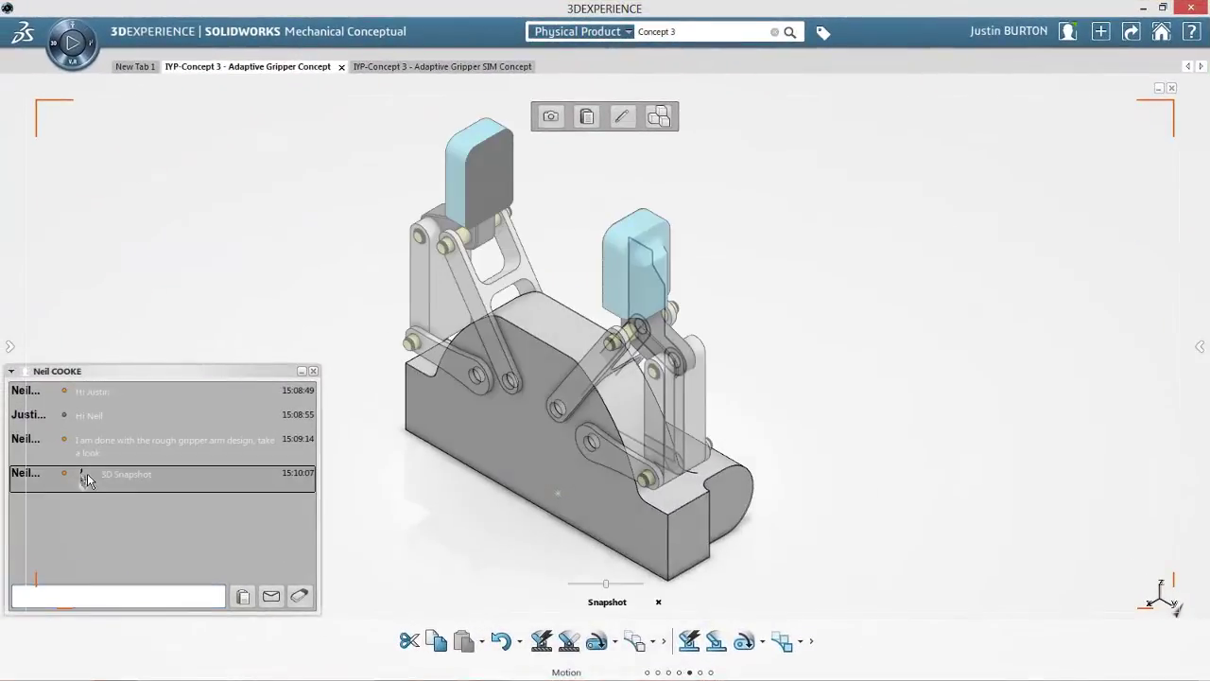
mouse_move(599, 588)
mouse_down()
mouse_move(576, 587)
mouse_move(650, 590)
mouse_up()
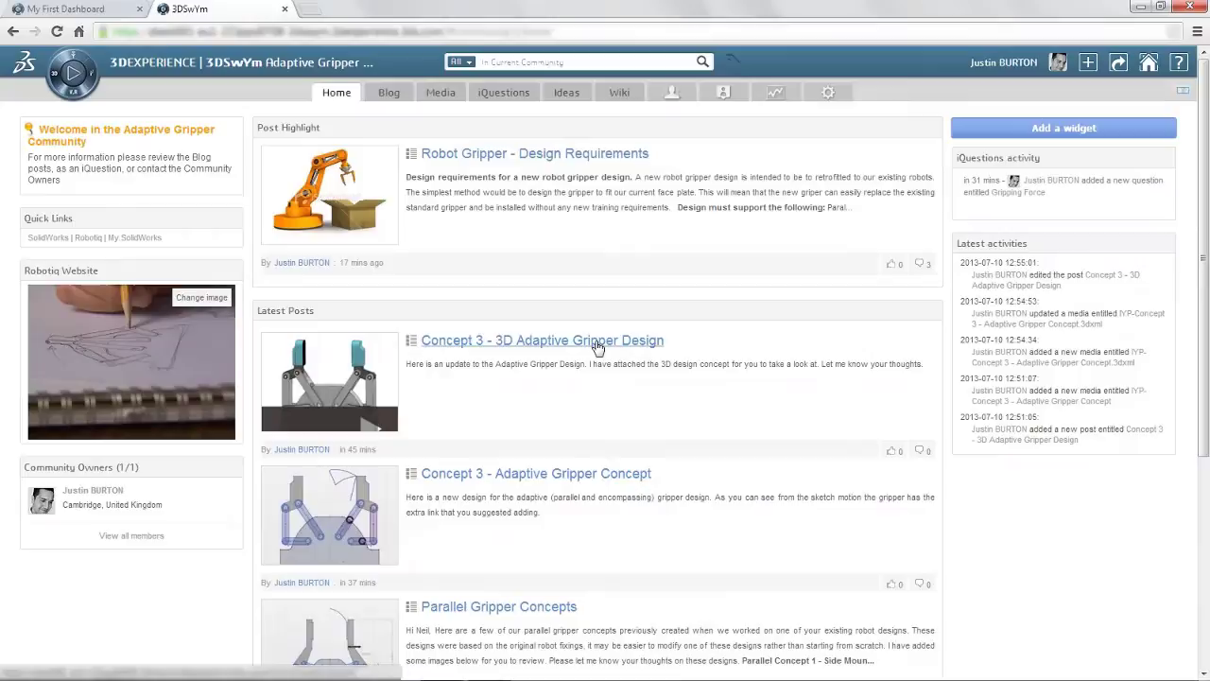
Open the Concept 3 - 3D Adaptive Gripper Design post in the 3DSwYm community and begin writing a comment on the design.
click(598, 345)
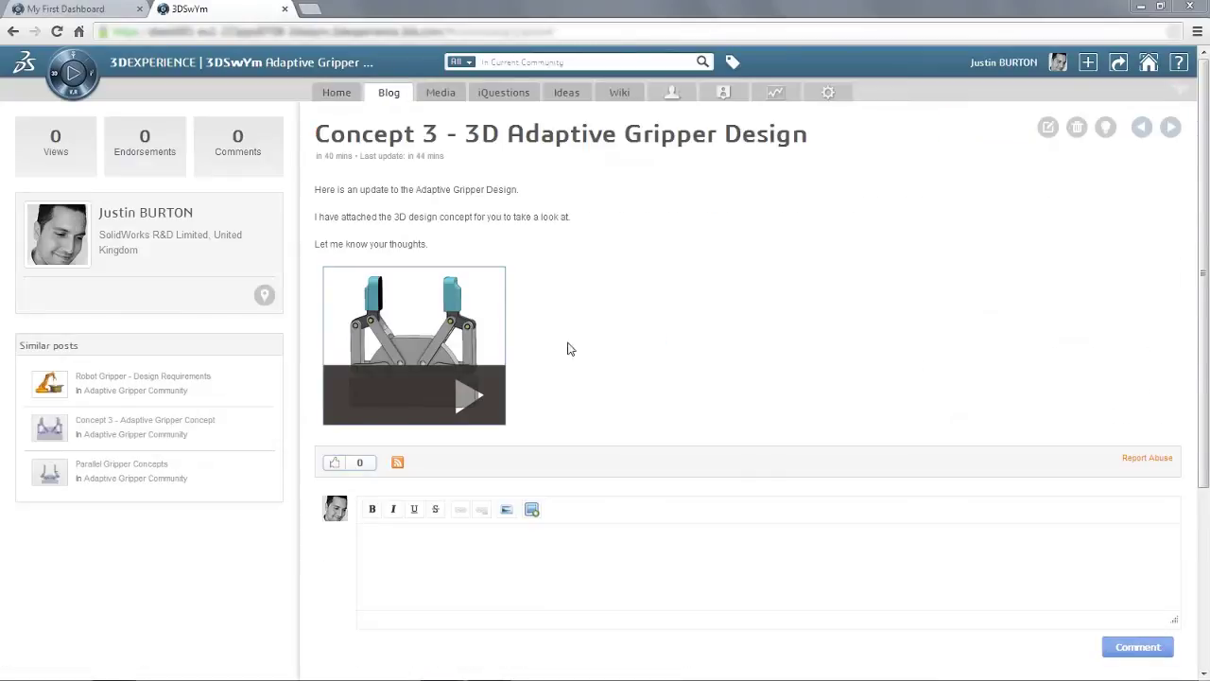
click(373, 541)
text(The des)
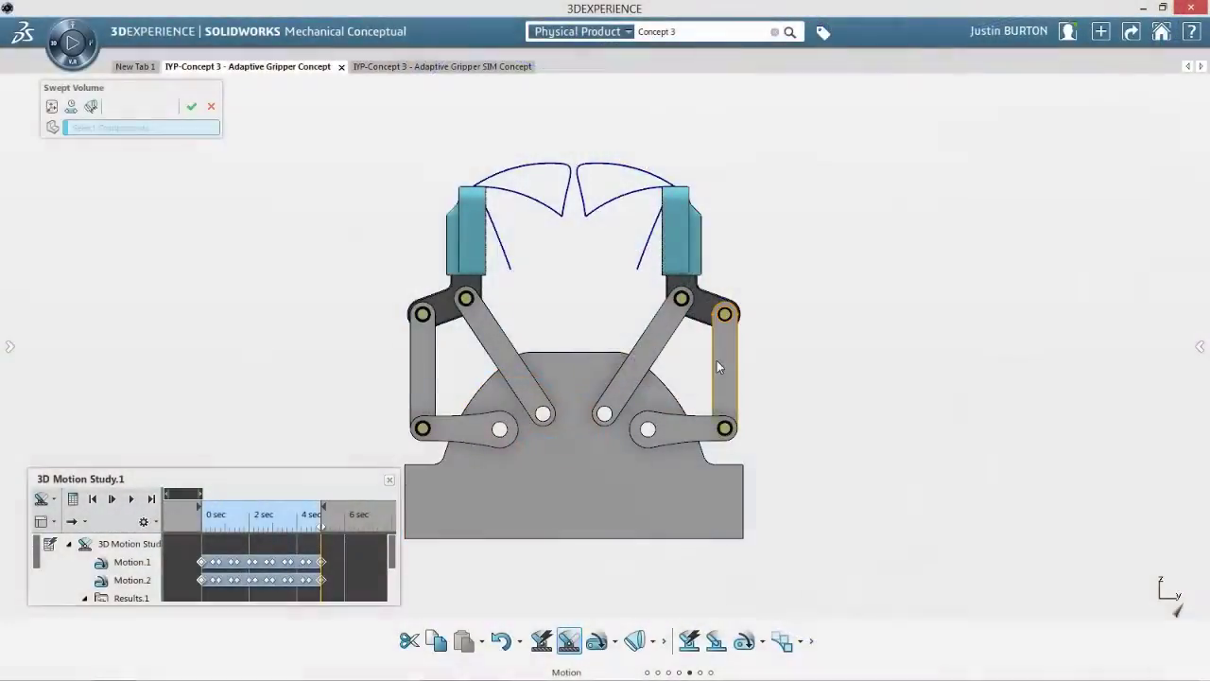
Generate the swept volume of both fingers and both outer vertical links, and close 3D Motion Study.1.
click(734, 354)
click(690, 243)
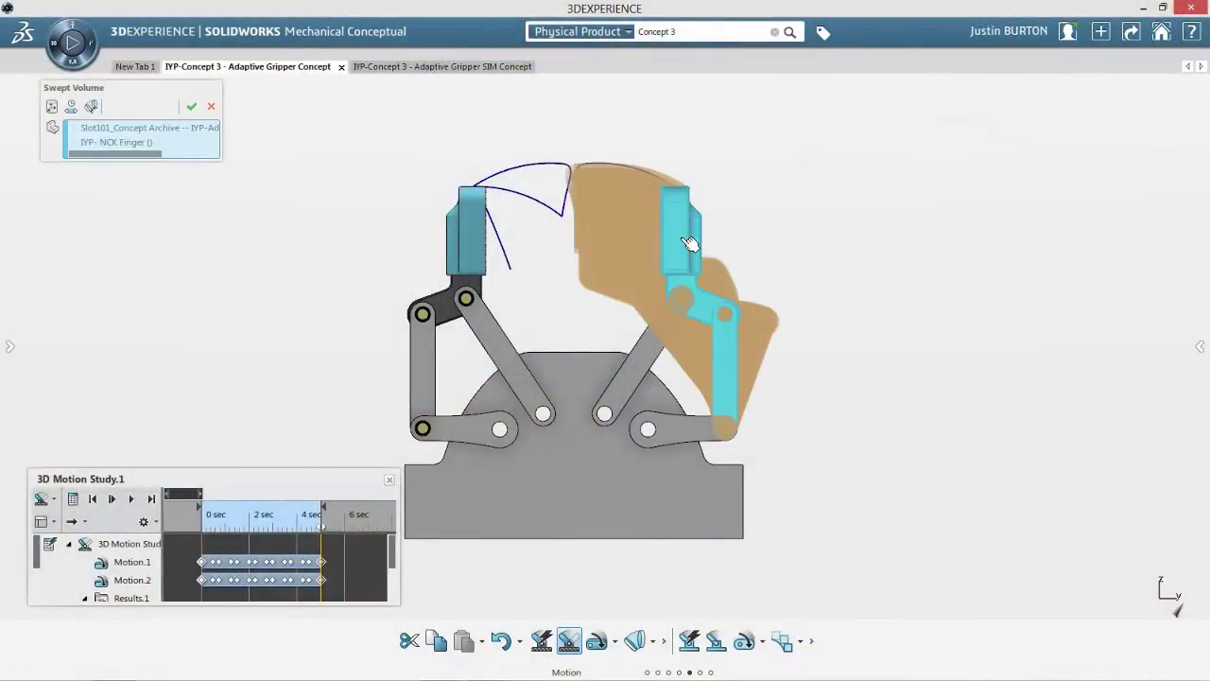
click(478, 230)
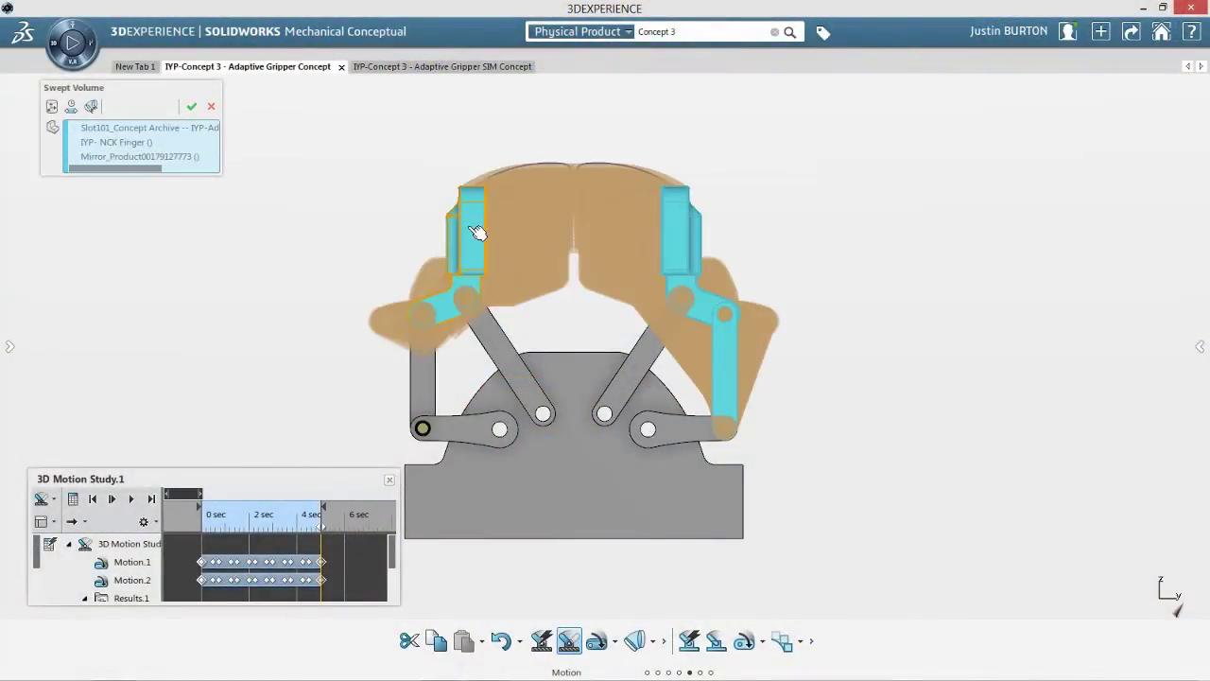
click(425, 374)
key(Return)
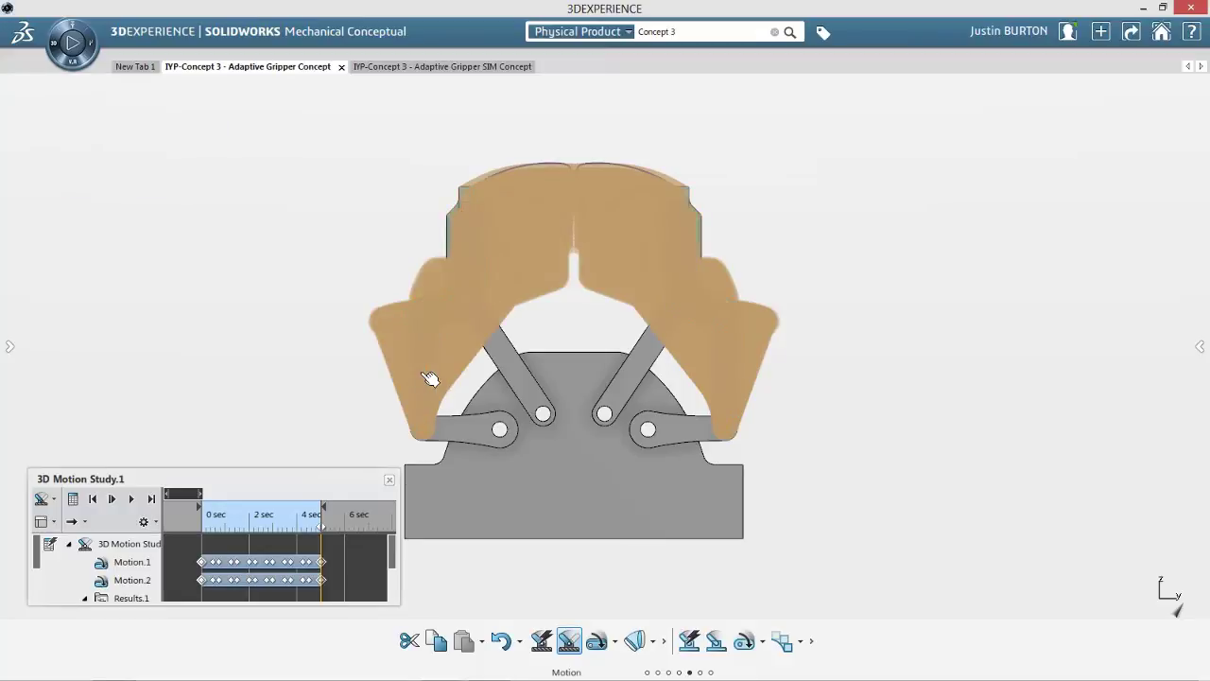
click(79, 501)
click(388, 481)
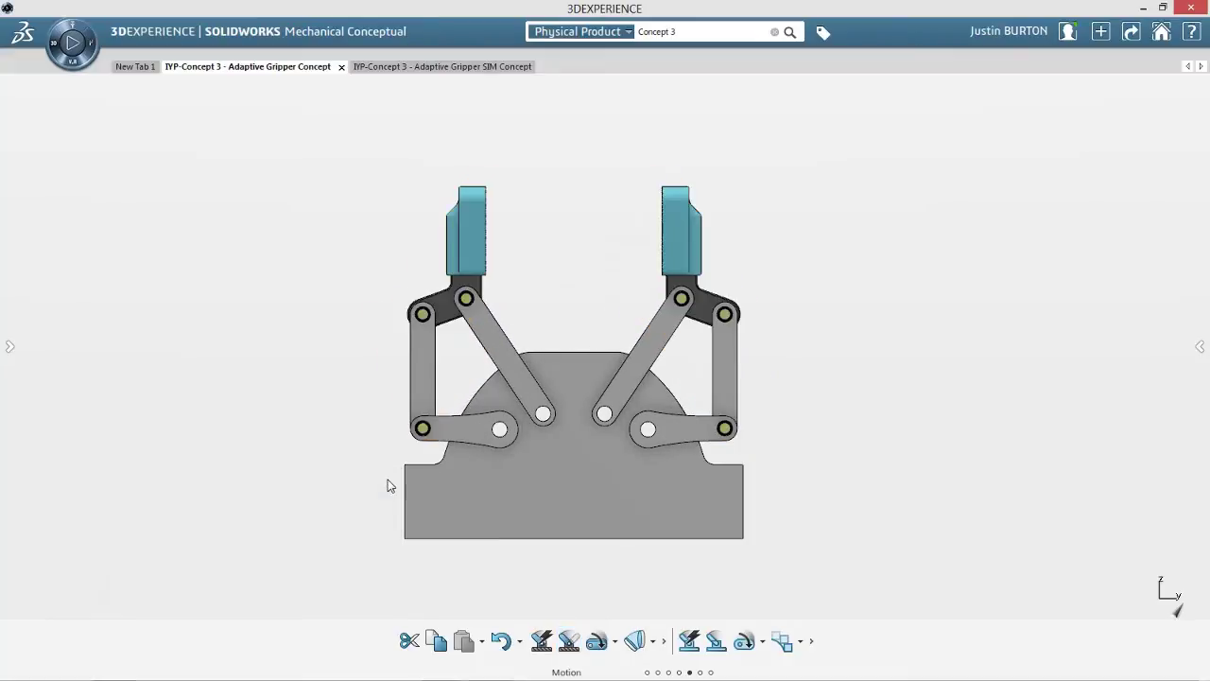
Switch to the IYP-Concept 3 - Adaptive Gripper SIM Concept assembly and take it into SIMULIA Concept Innovation for a static stress simulation.
click(406, 68)
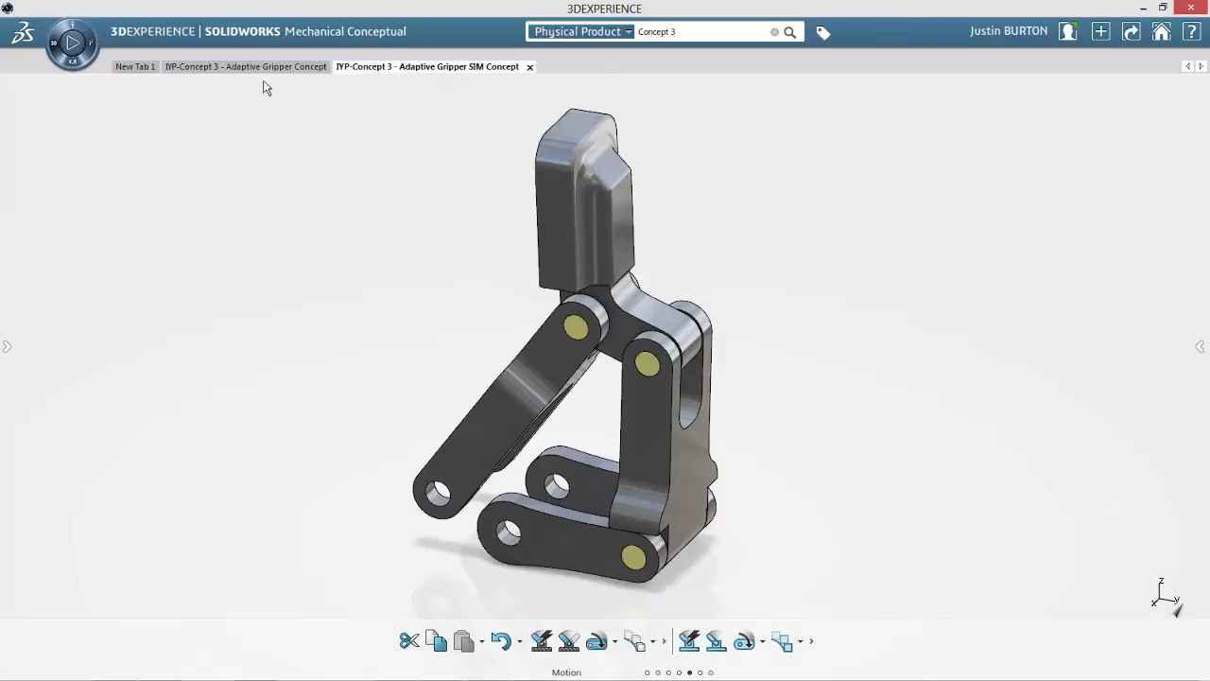
click(73, 67)
click(56, 279)
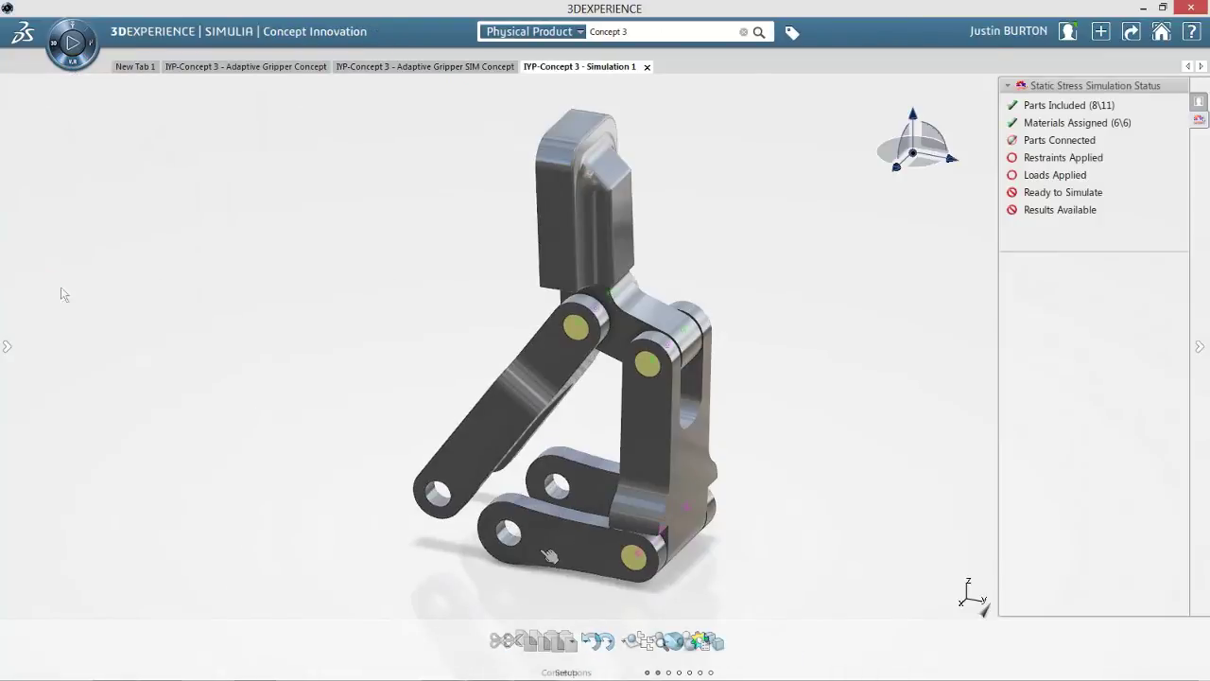
Apply a restraint to the four open pivot holes of the two lower links and the forked arm.
click(559, 490)
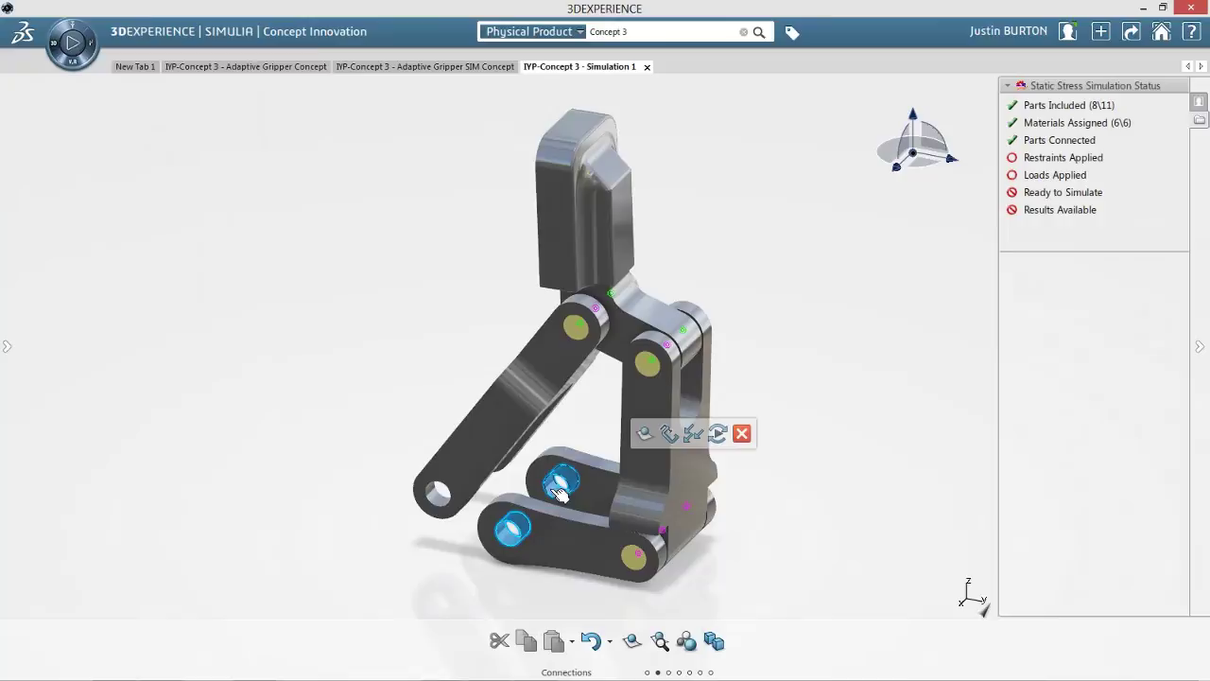
middle_drag(560, 490, 537, 477)
click(486, 449)
click(416, 481)
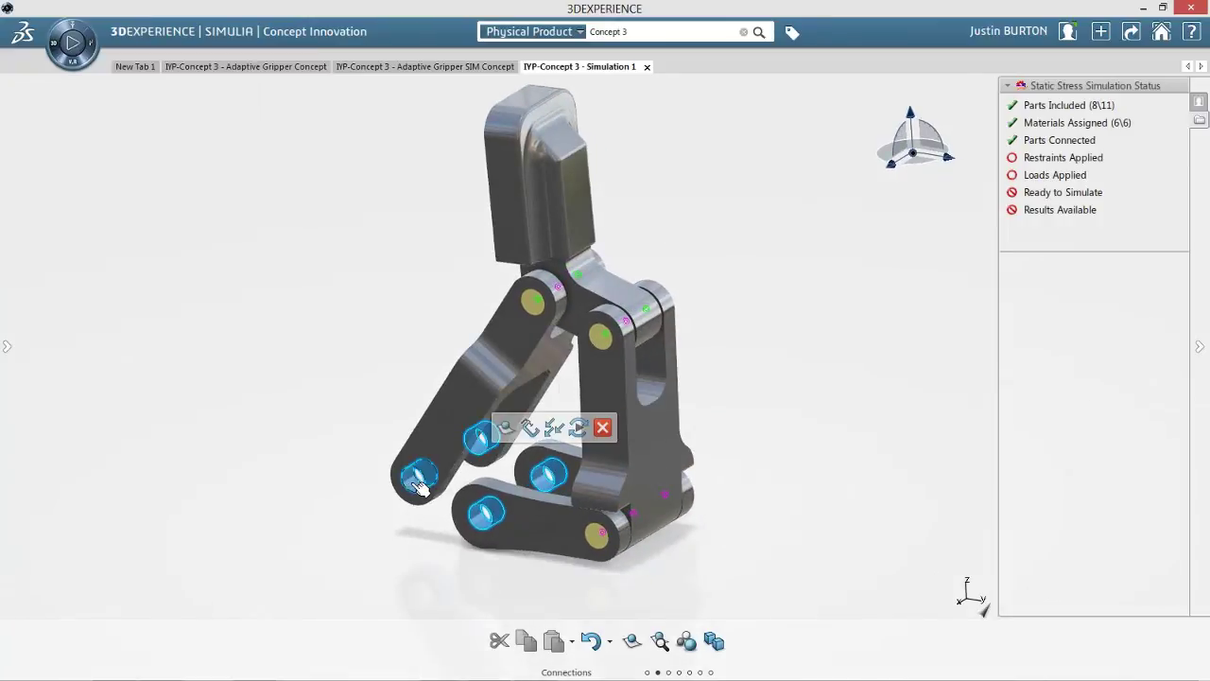
click(541, 432)
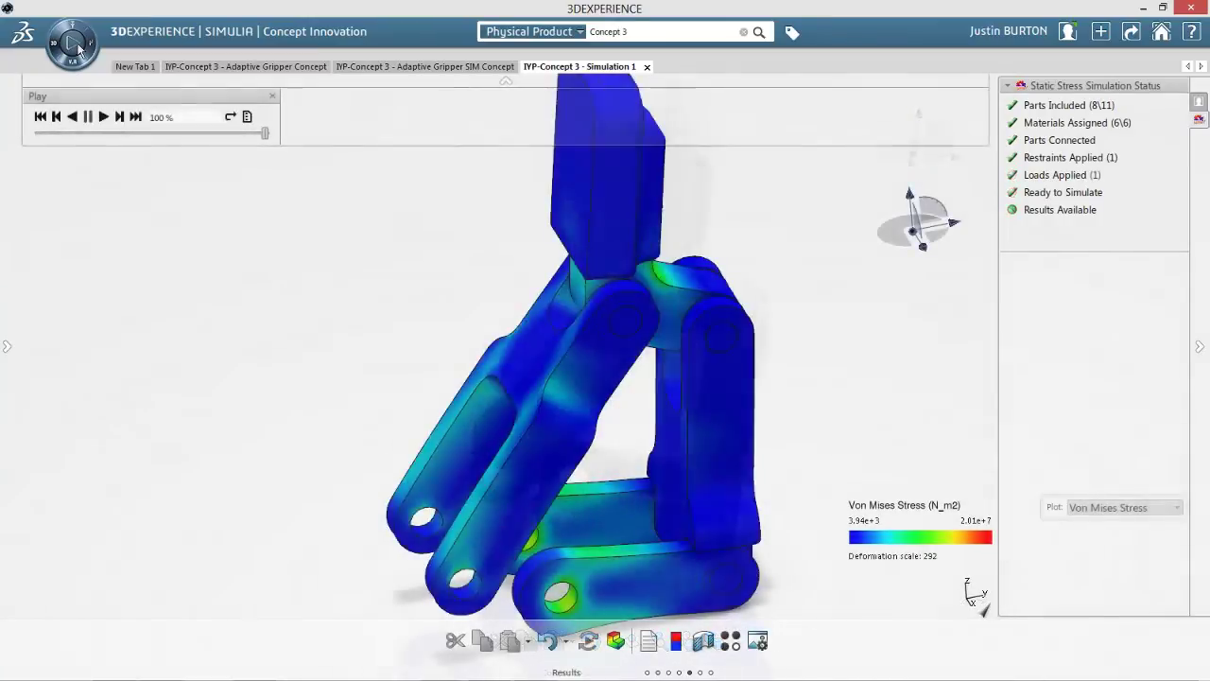
Play the Von Mises Stress deformation animation of the gripper arm and pause it partway.
click(104, 117)
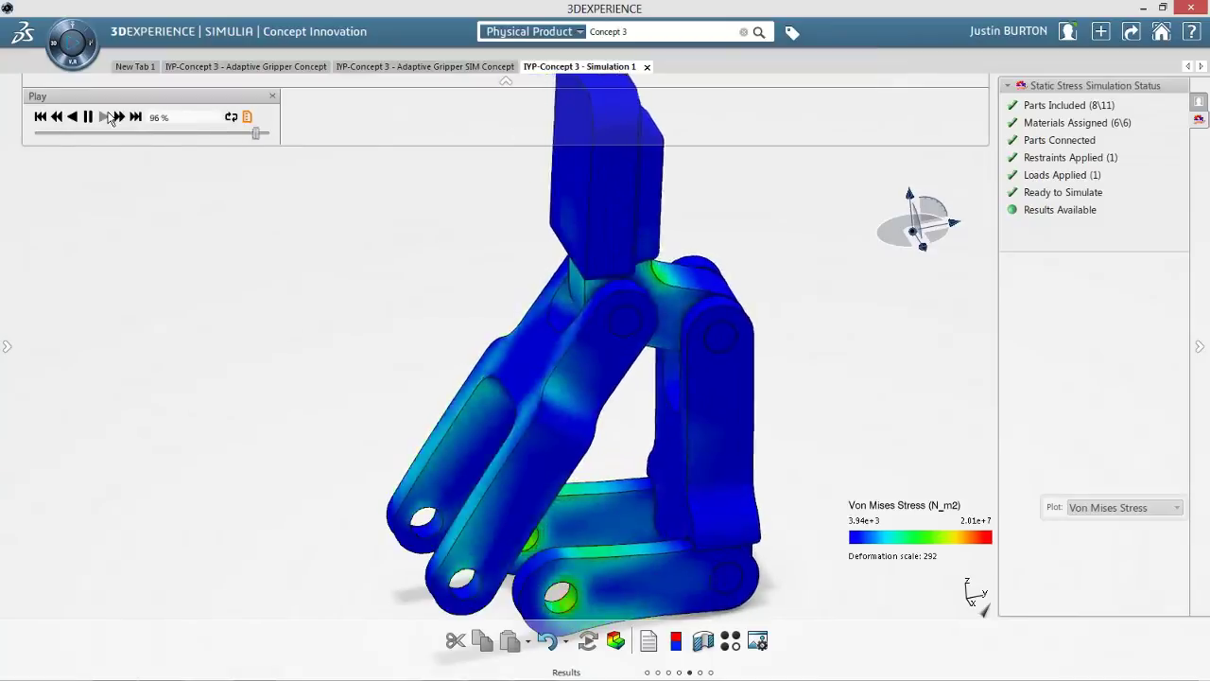
click(89, 116)
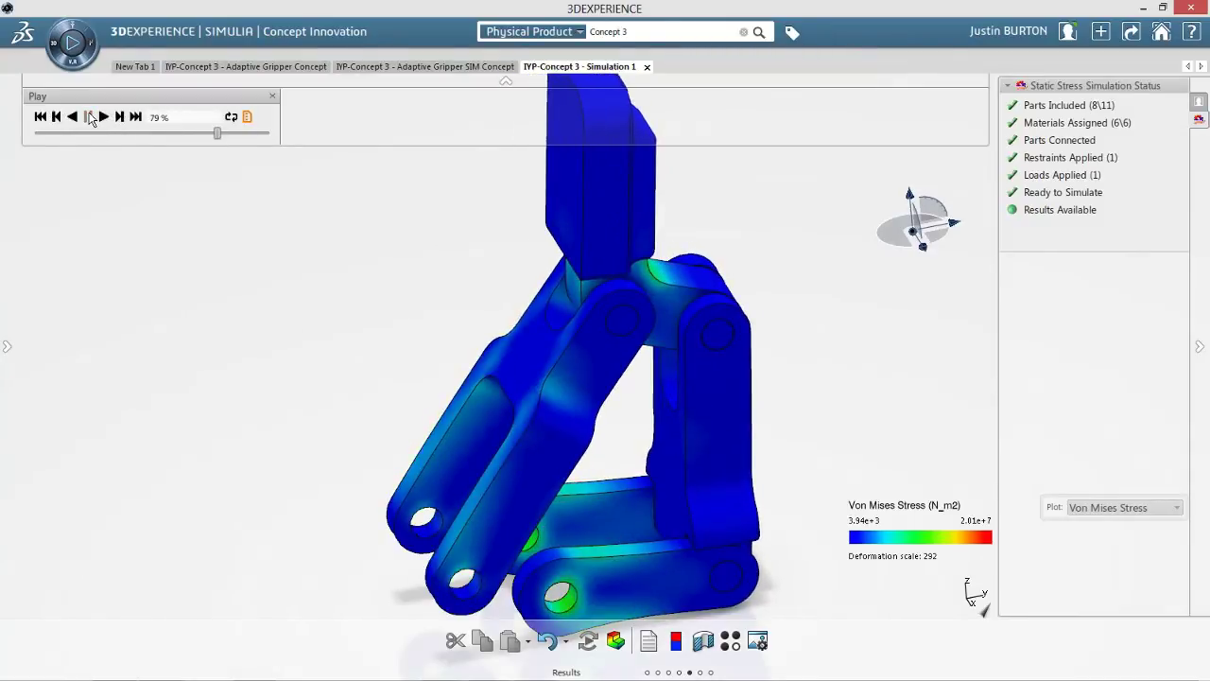
click(70, 45)
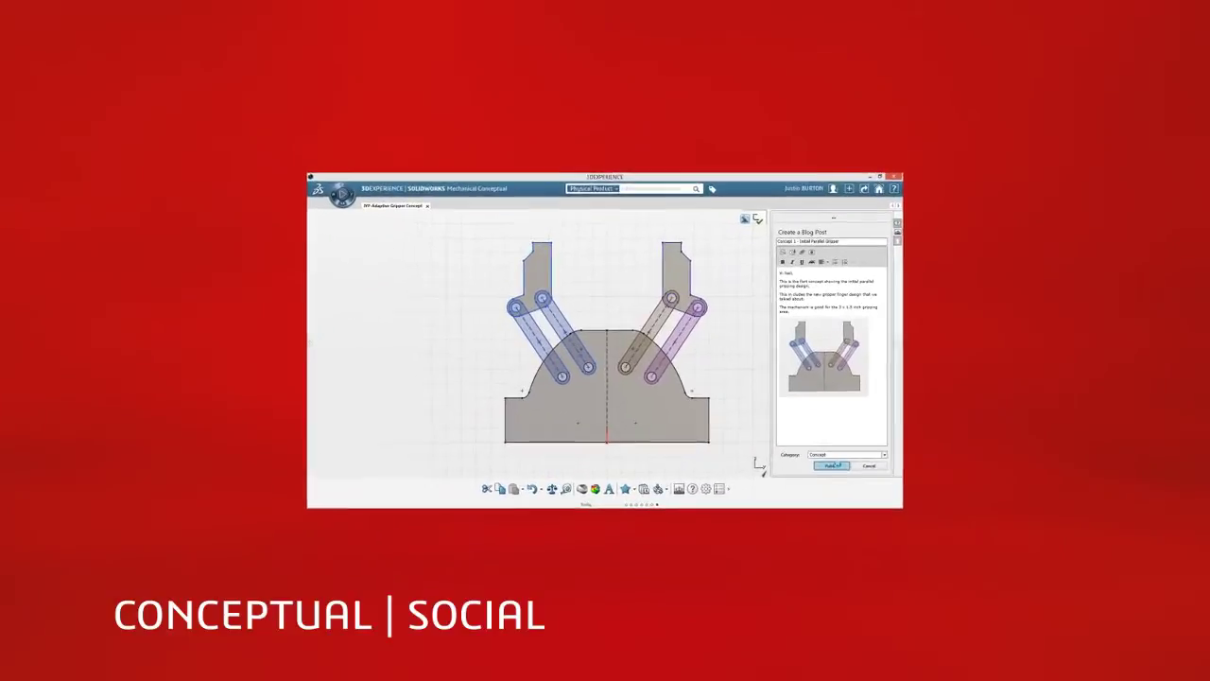
Publish the Concept 1 parallel gripper blog post with its image and open it from the community's latest posts.
click(806, 449)
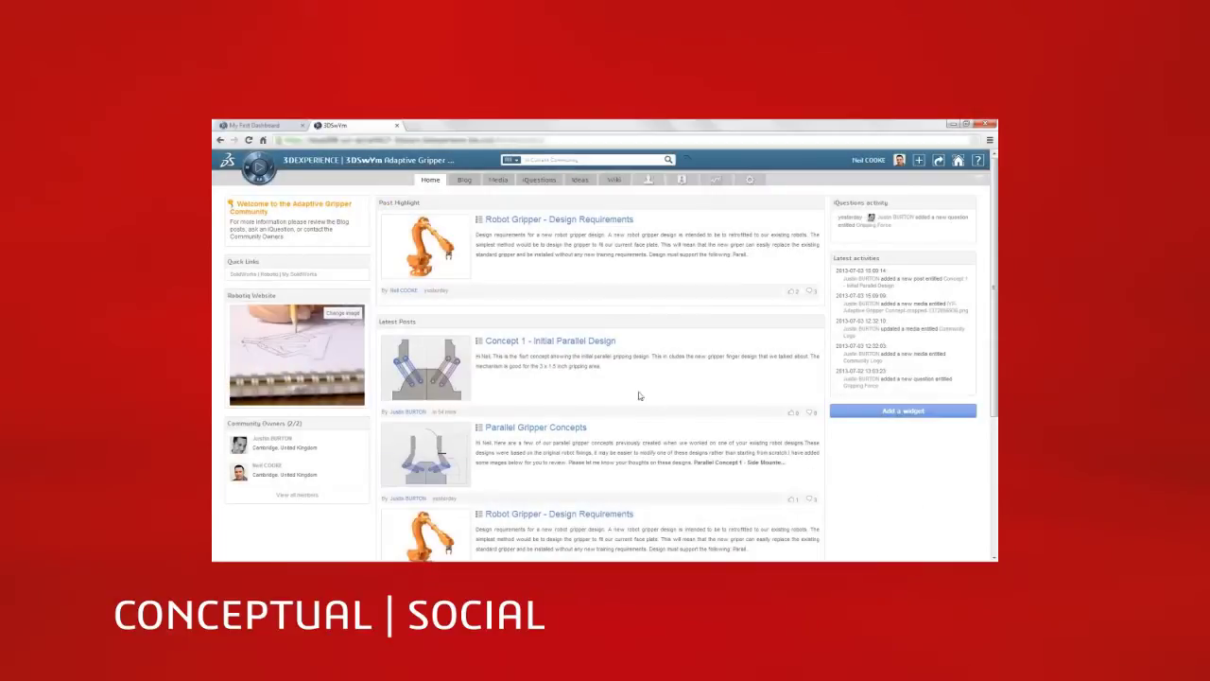
click(562, 342)
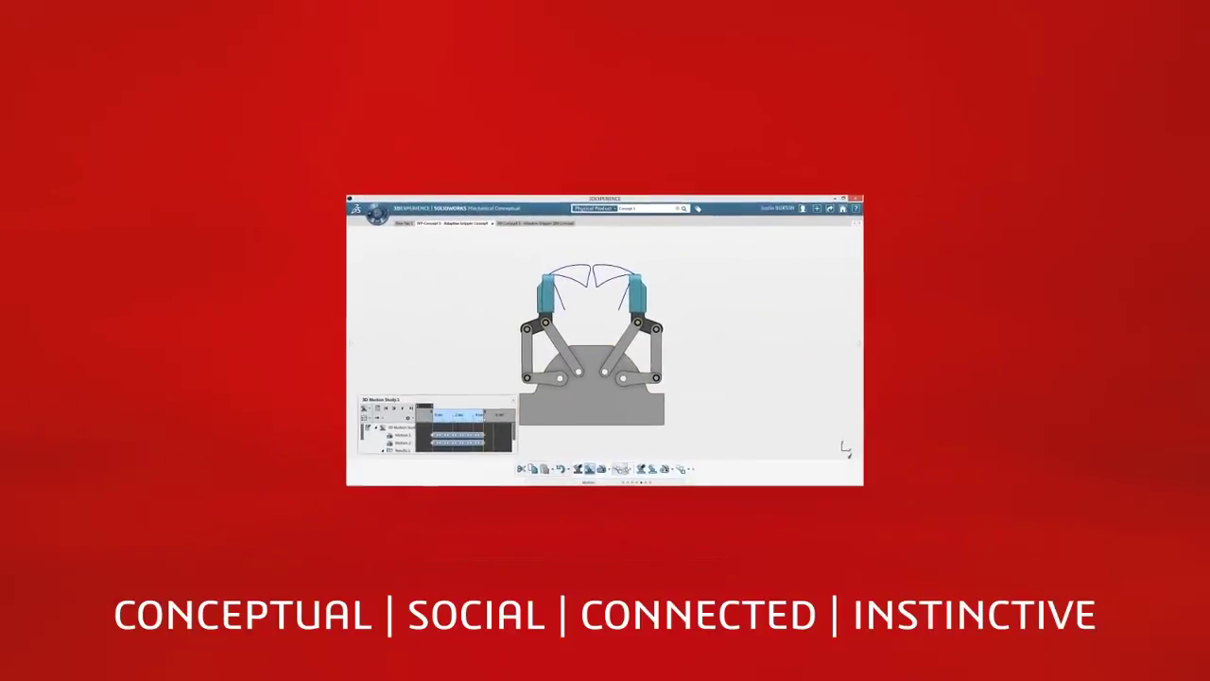
Create a swept volume in 3D Motion Study.1 from the finger and outer vertical link on each side of the gripper.
click(627, 469)
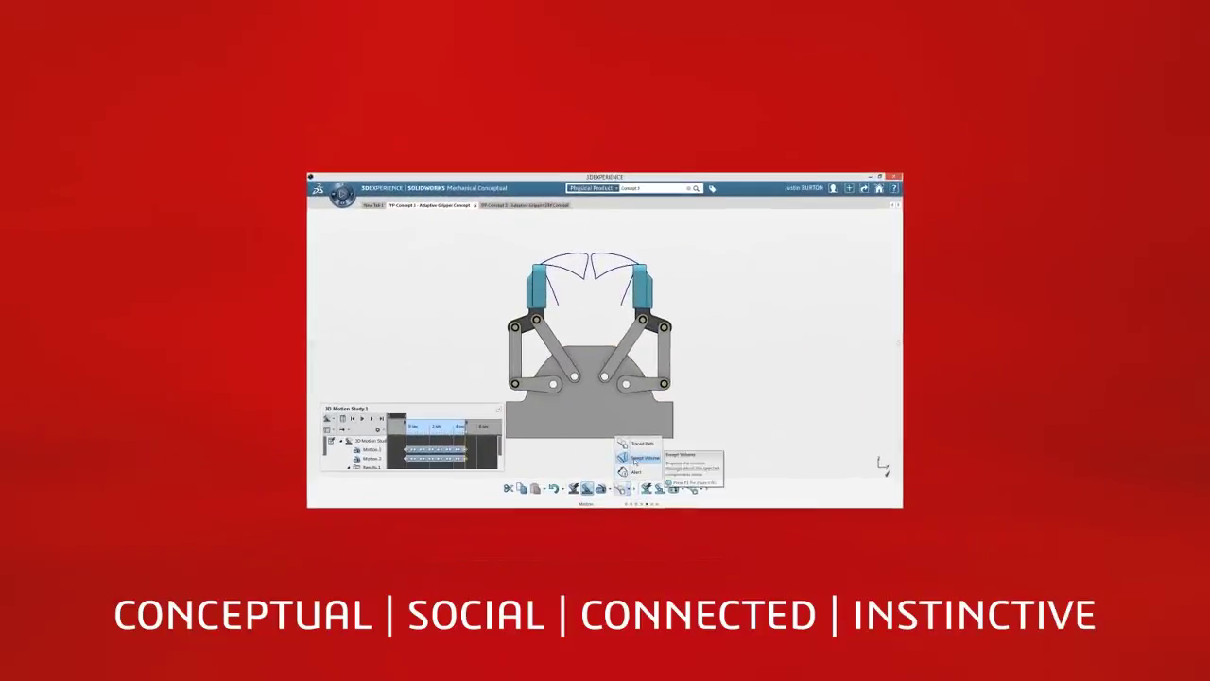
click(638, 442)
click(660, 347)
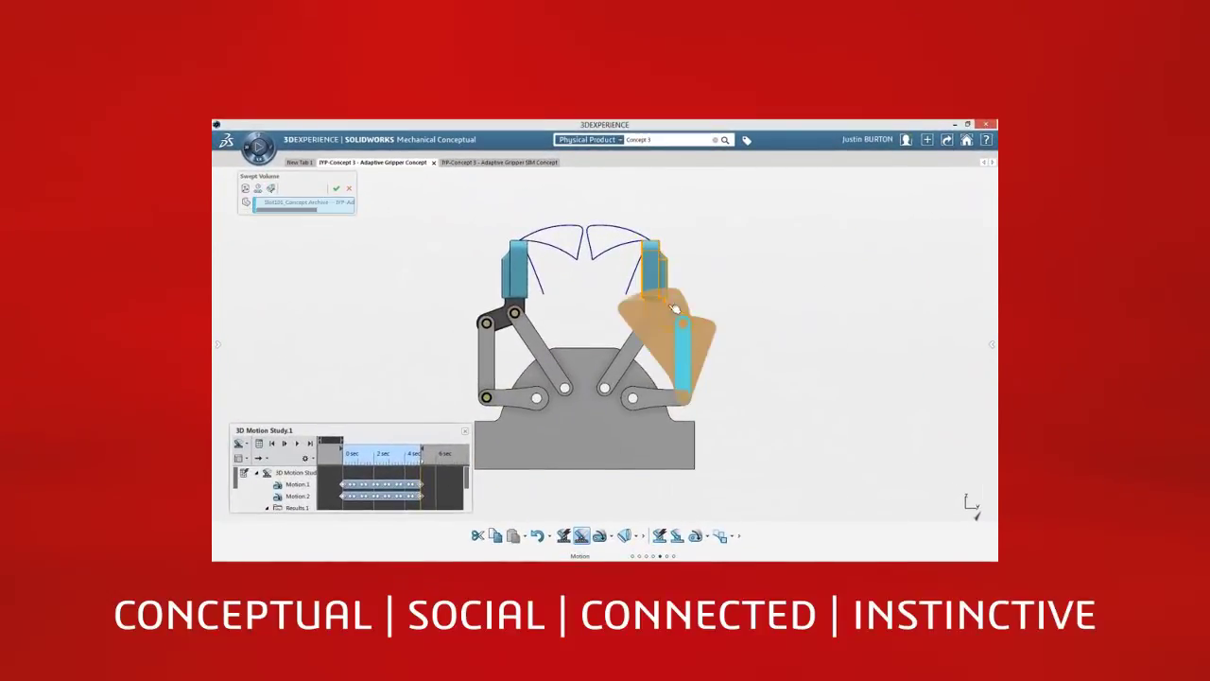
click(659, 277)
click(525, 268)
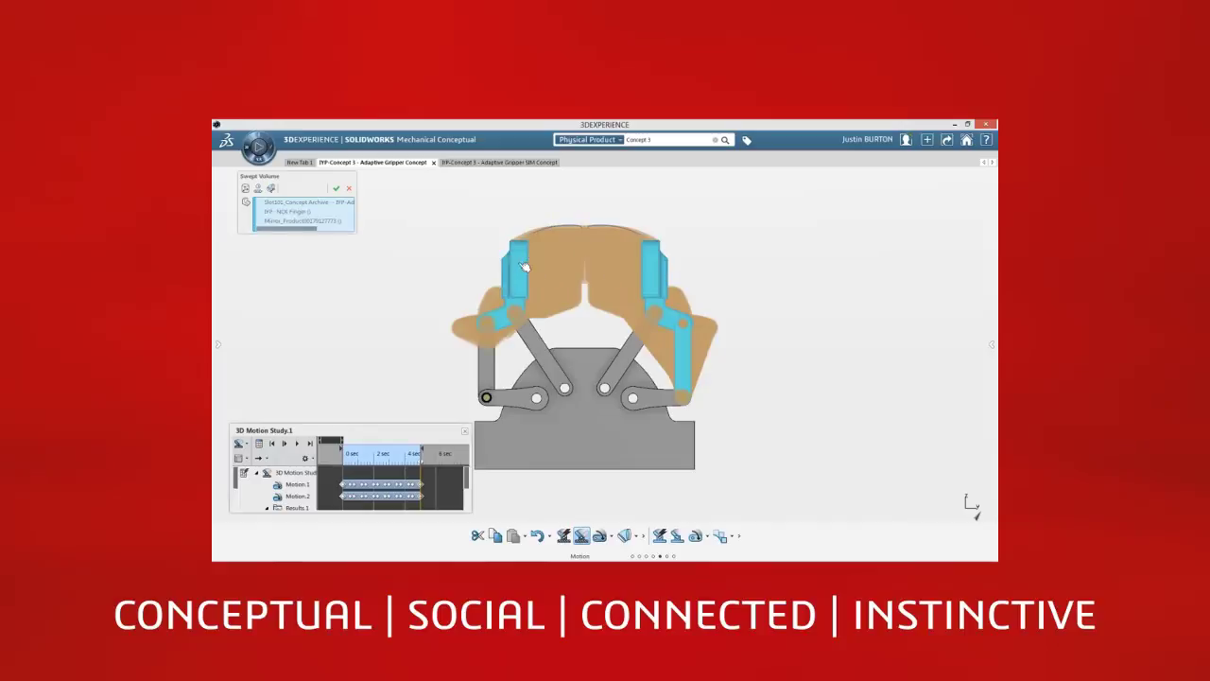
key(Return)
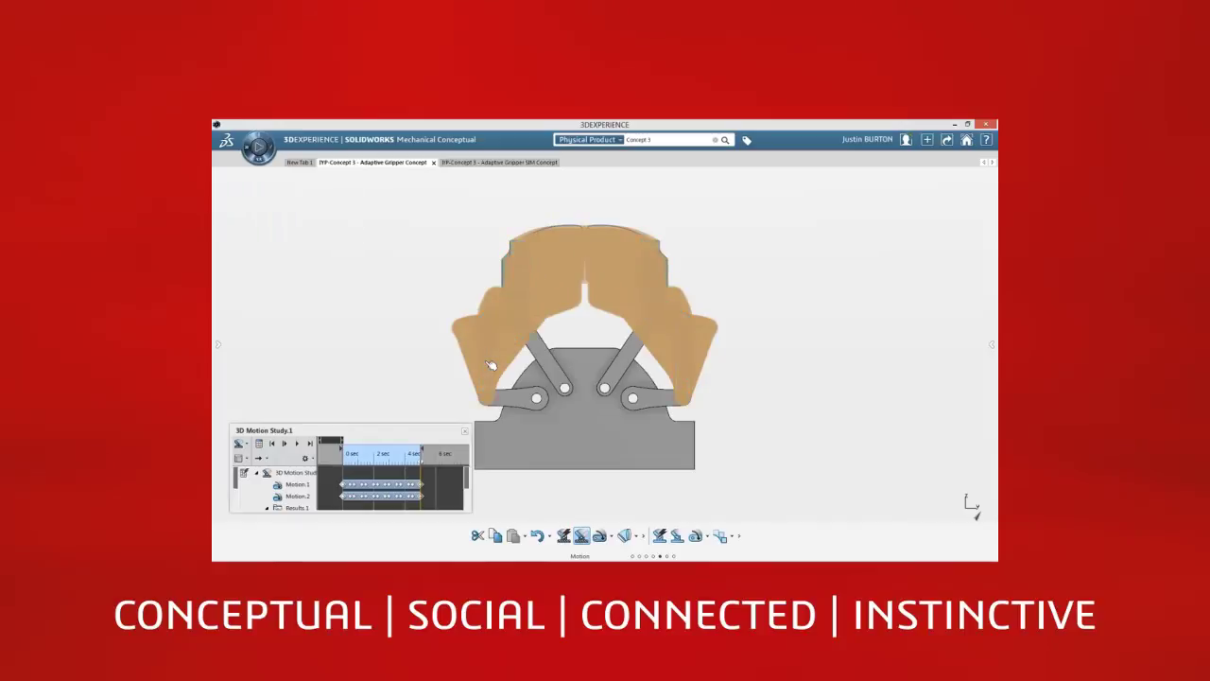